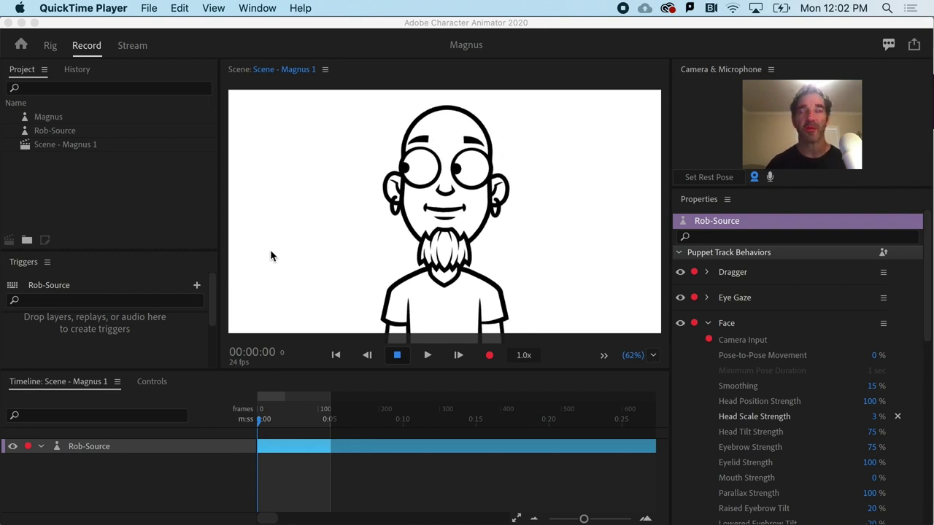
Import Roberta-Source.ai and drag it into the Magnus scene timeline as a new puppet track
{"action": "left_click", "coordinate": [140, 156]}
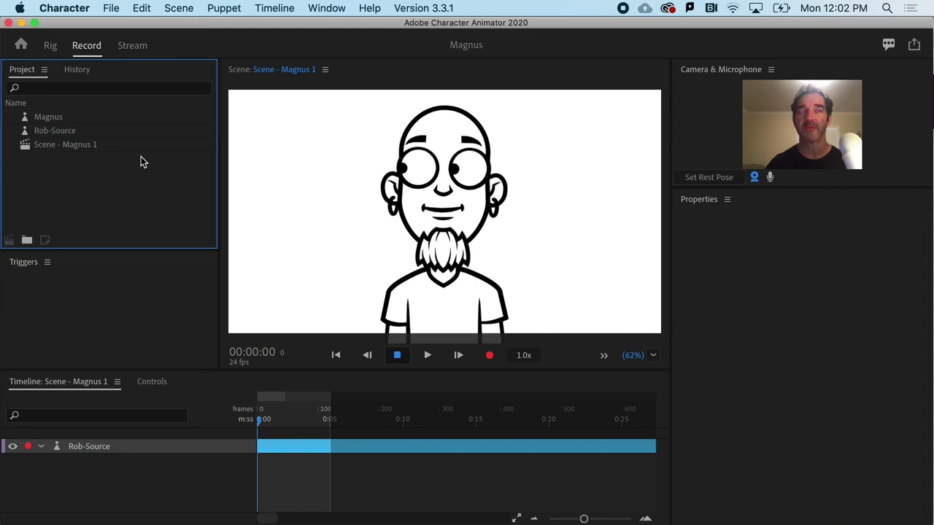
{"action": "left_click", "coordinate": [111, 8]}
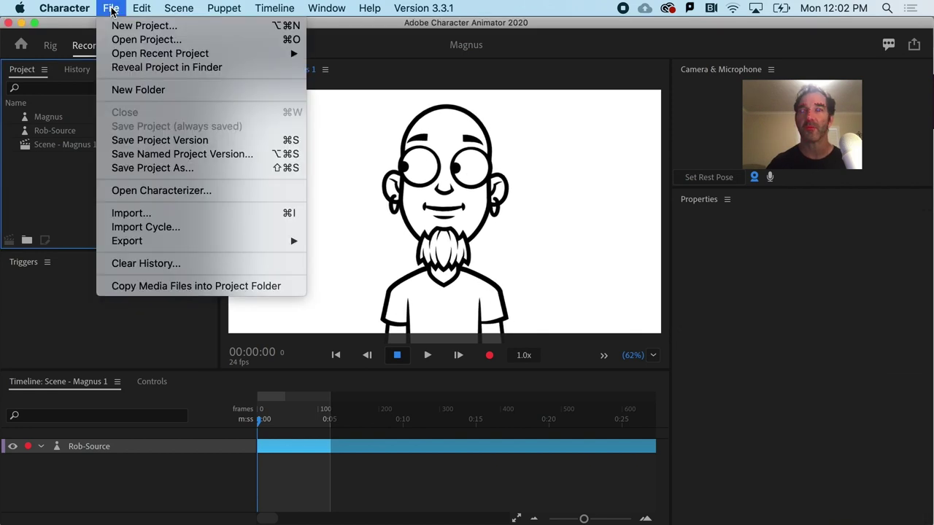
{"action": "left_click", "coordinate": [143, 215]}
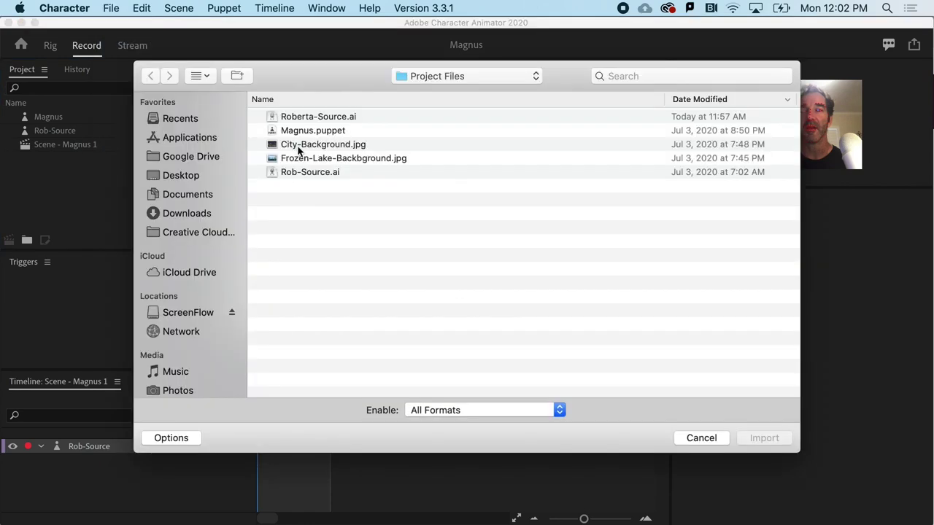
{"action": "left_click", "coordinate": [306, 122]}
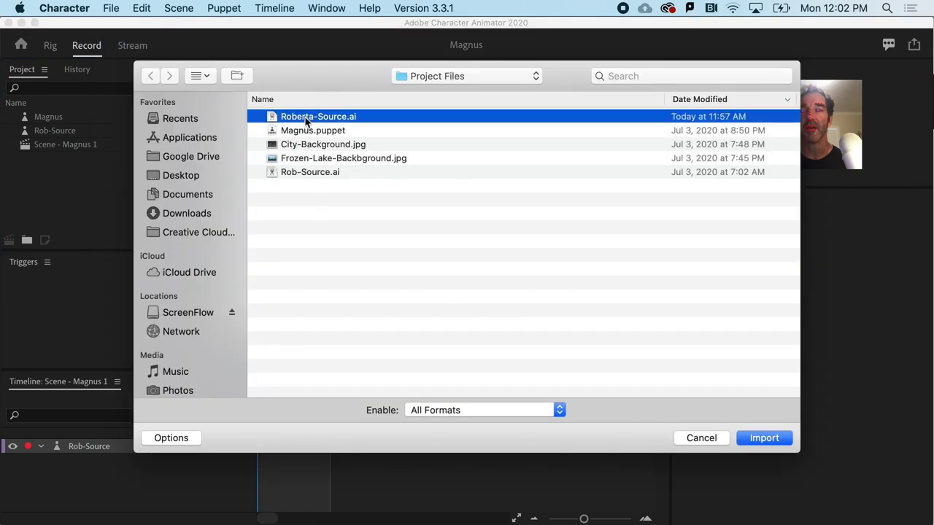
{"action": "left_click", "coordinate": [760, 436]}
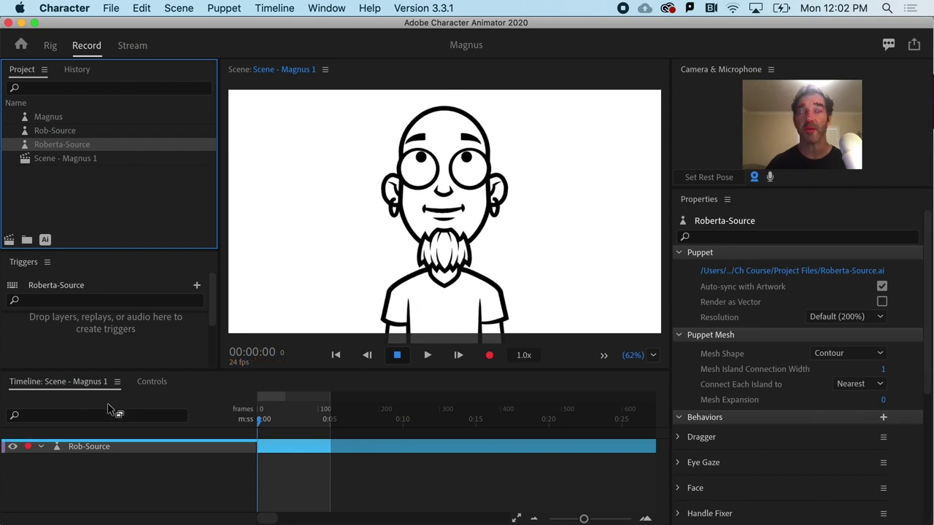
{"action": "left_click_drag", "start_coordinate": [107, 409], "coordinate": [106, 425]}
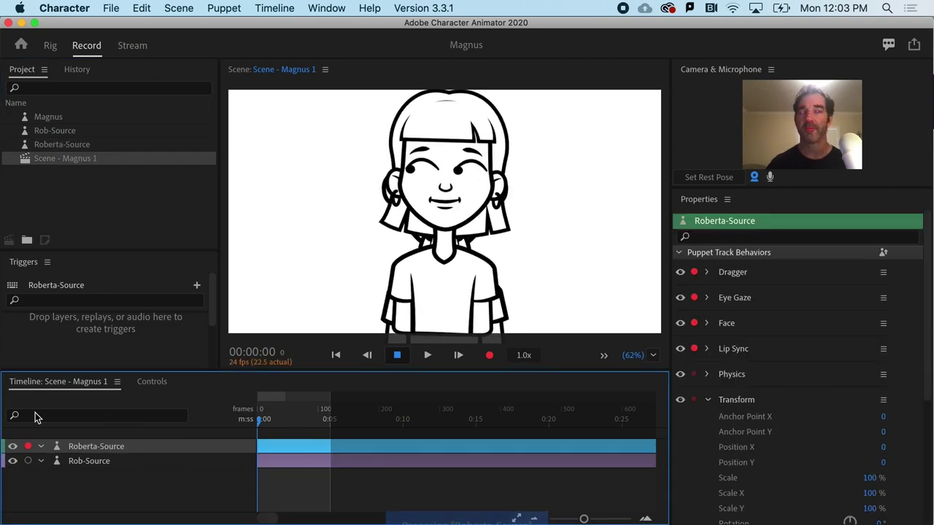
Turn the Rob-Source track back on and armed, and hide the Roberta-Source track
{"action": "left_click", "coordinate": [12, 461]}
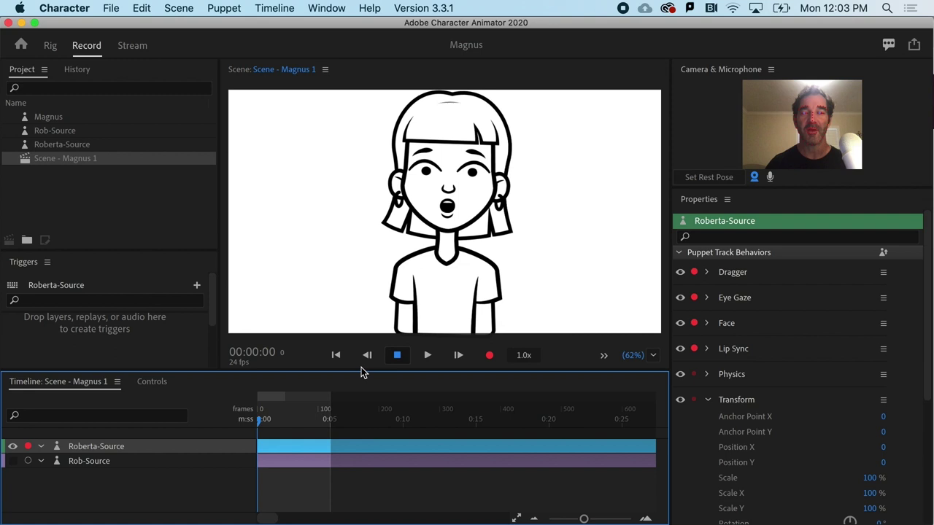
{"action": "left_click", "coordinate": [13, 460]}
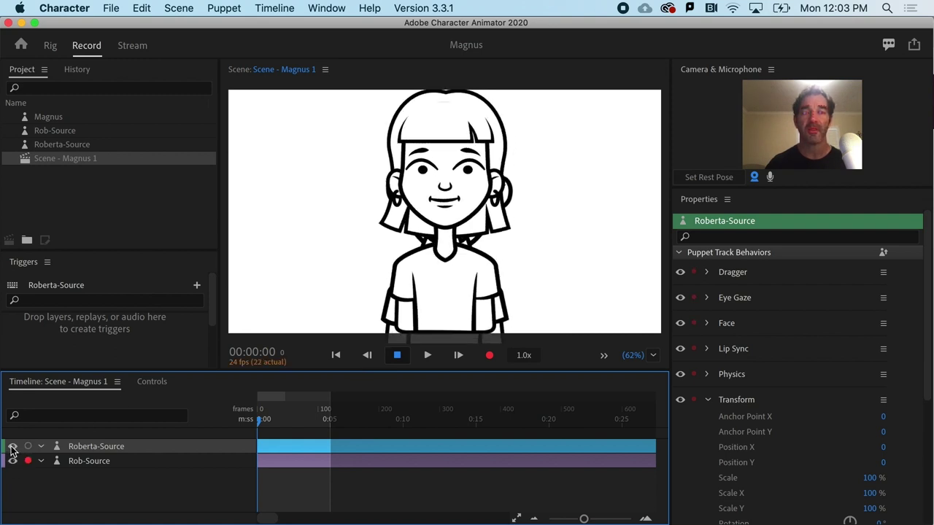
{"action": "left_click", "coordinate": [12, 447]}
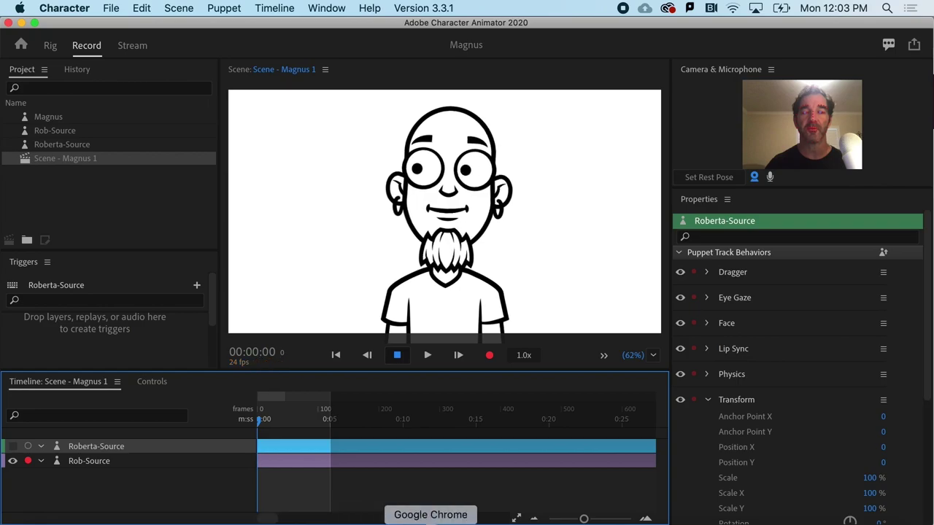
{"action": "left_click", "coordinate": [430, 519]}
{"action": "scroll", "coordinate": [280, 372], "scroll_direction": "down", "scroll_amount": 5}
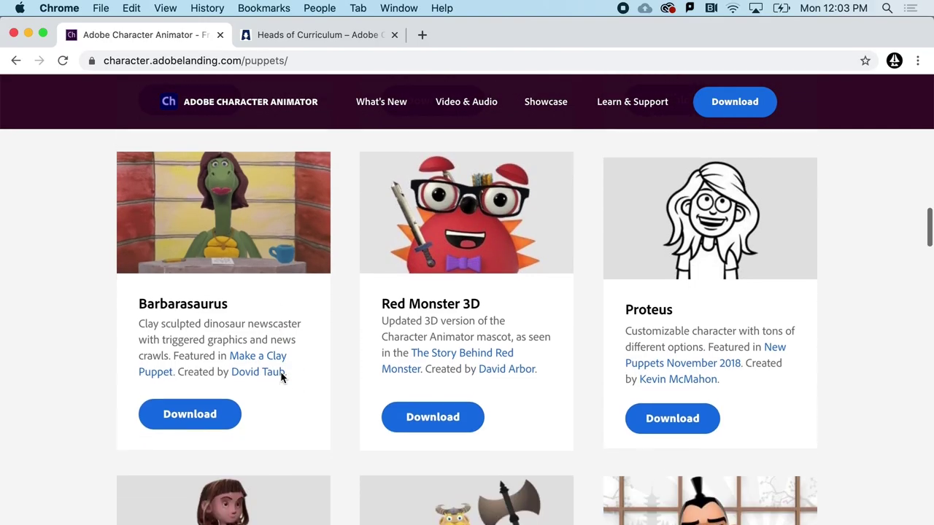
{"action": "scroll", "coordinate": [282, 376], "scroll_direction": "down", "scroll_amount": 10}
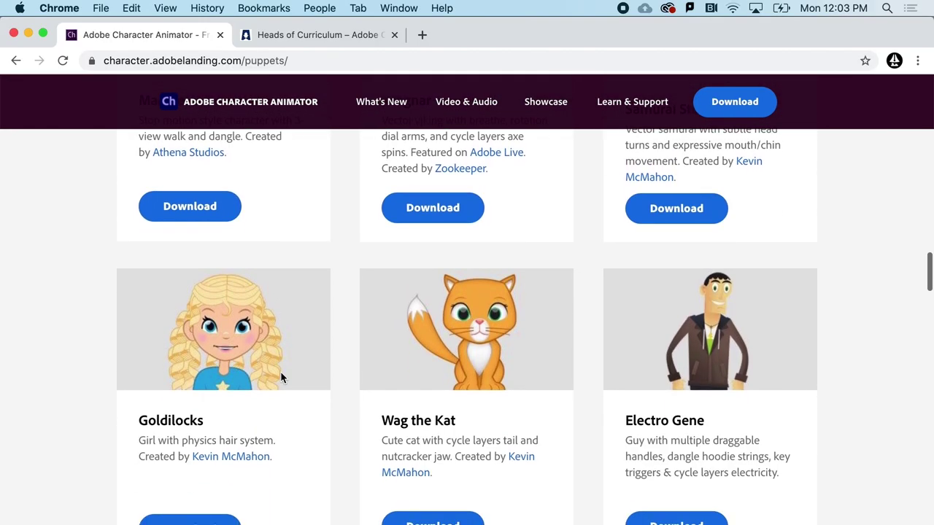
{"action": "key", "text": "ctrl+Tab"}
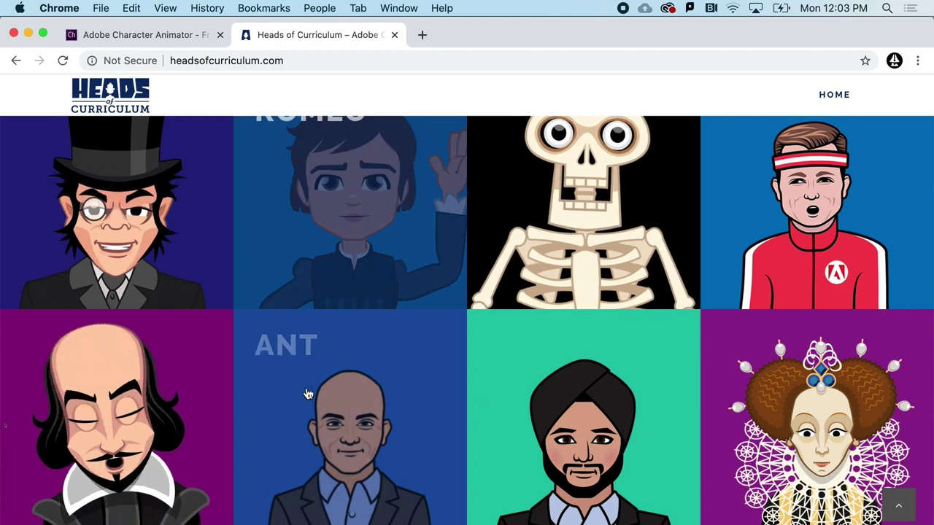
{"action": "scroll", "coordinate": [262, 444], "scroll_direction": "down", "scroll_amount": 6}
{"action": "scroll", "coordinate": [263, 444], "scroll_direction": "up", "scroll_amount": 15}
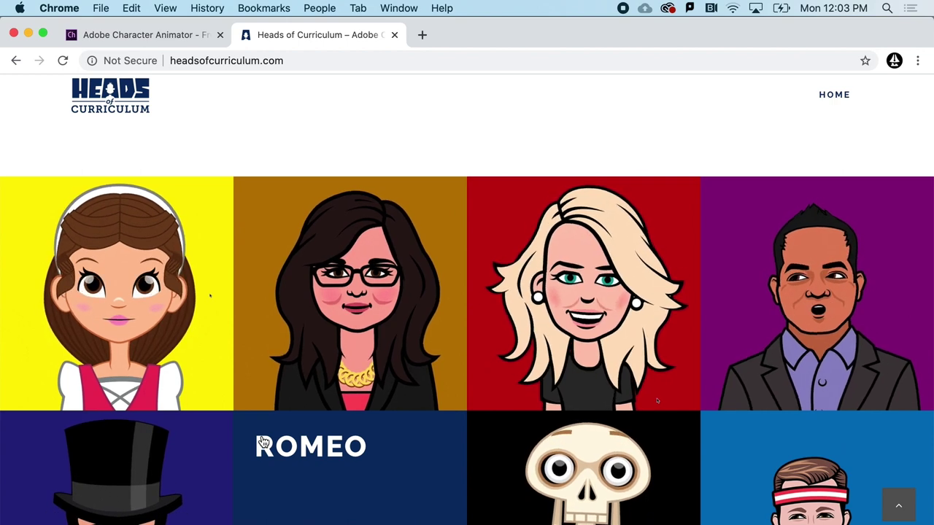
{"action": "left_click", "coordinate": [317, 522]}
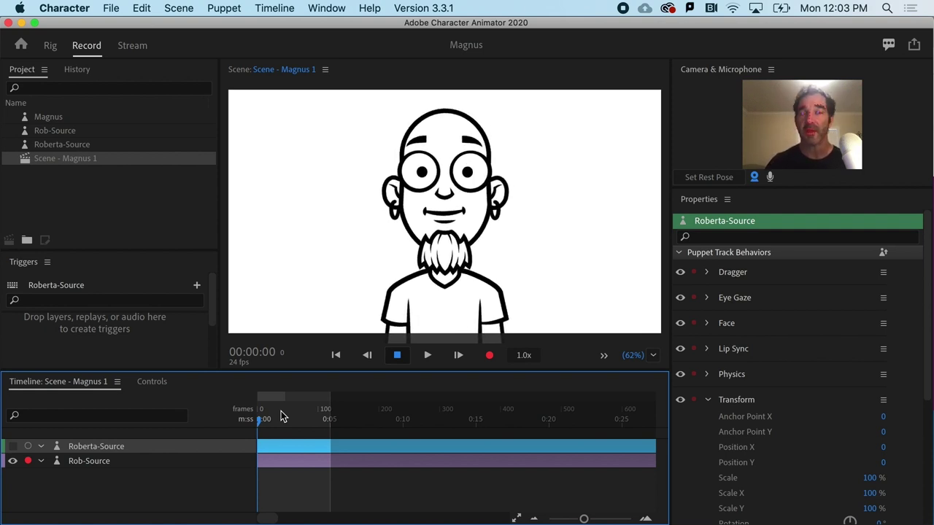
Inspect the Rob-Source and Roberta-Source puppet properties, ending with Rob-Source selected
{"action": "left_click", "coordinate": [247, 298]}
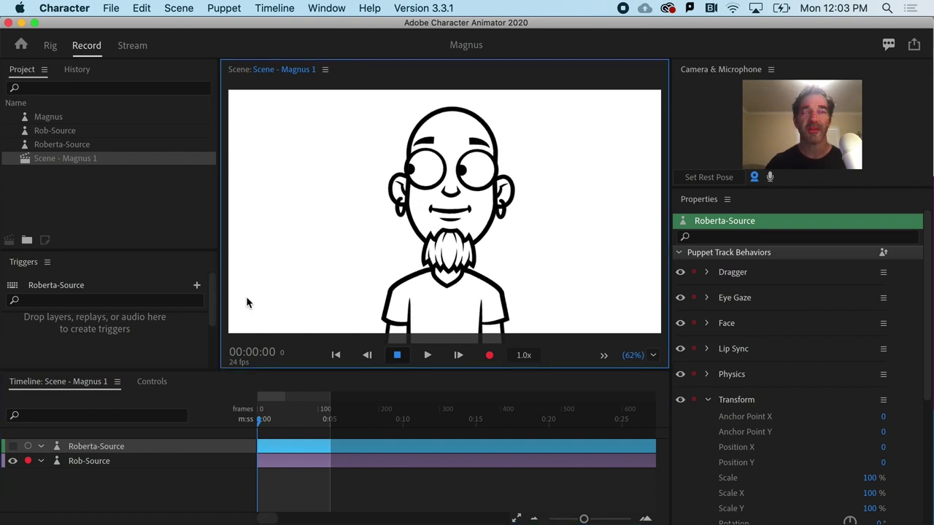
{"action": "left_click", "coordinate": [97, 198]}
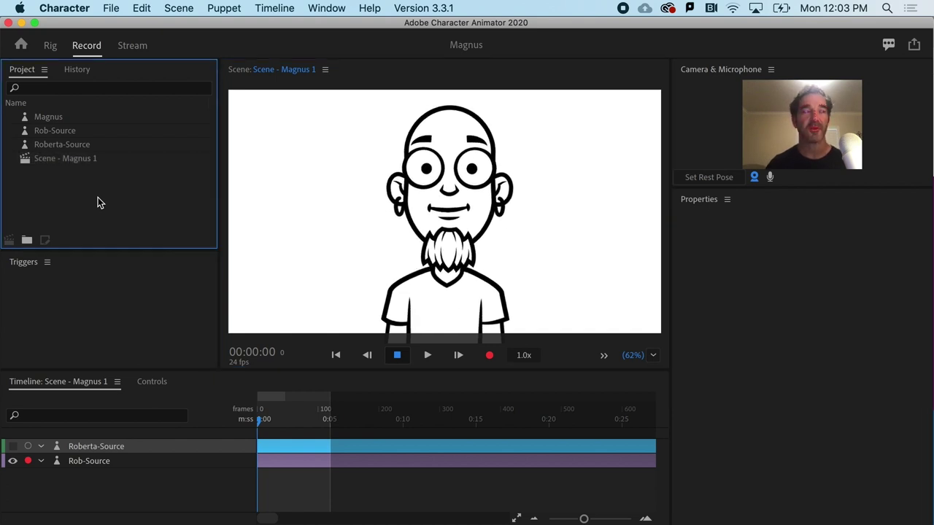
{"action": "left_click", "coordinate": [45, 128]}
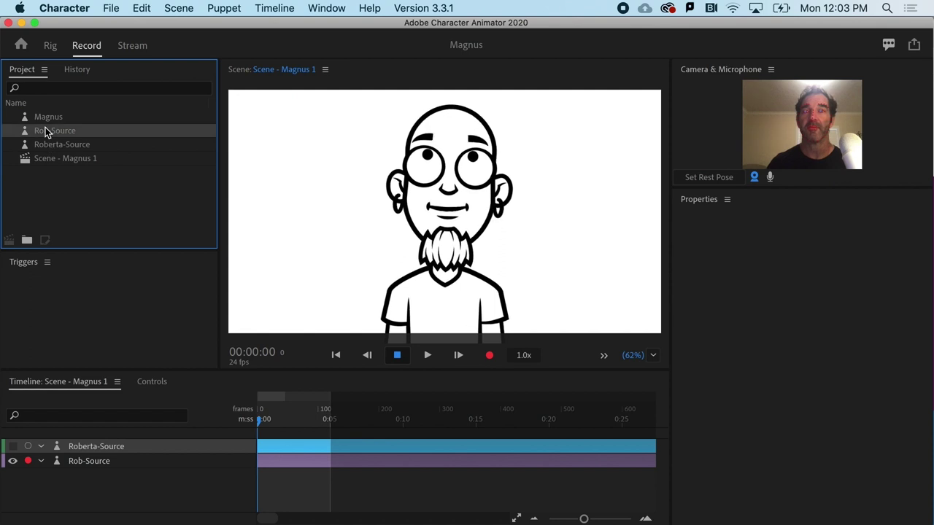
{"action": "left_click", "coordinate": [51, 144]}
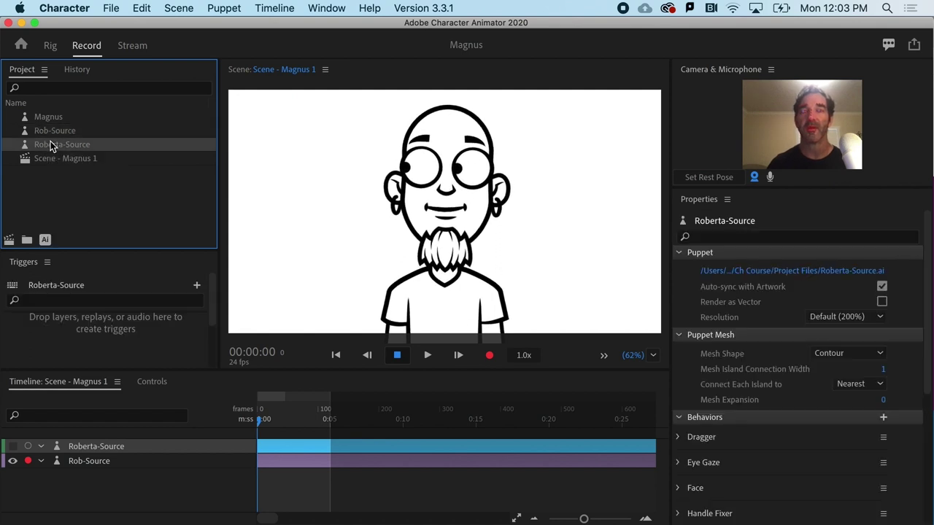
{"action": "left_click", "coordinate": [45, 241]}
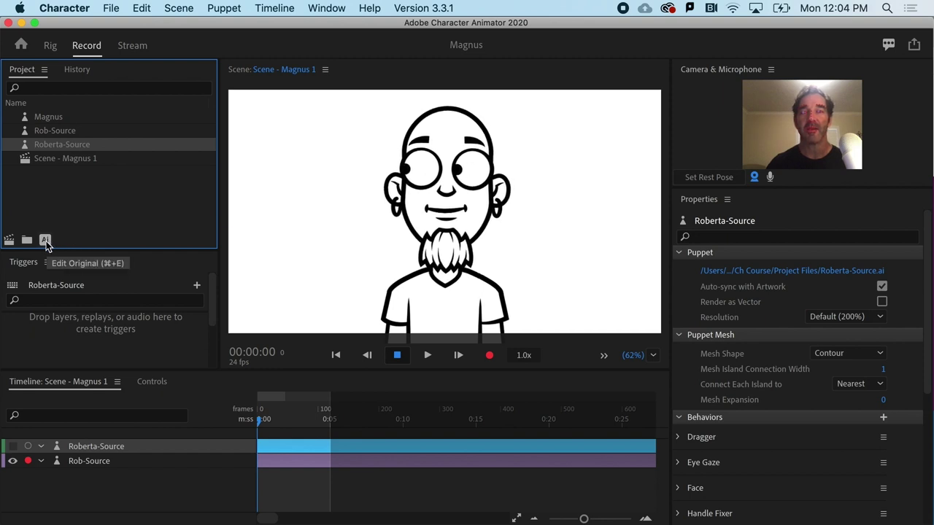
{"action": "left_click", "coordinate": [51, 139]}
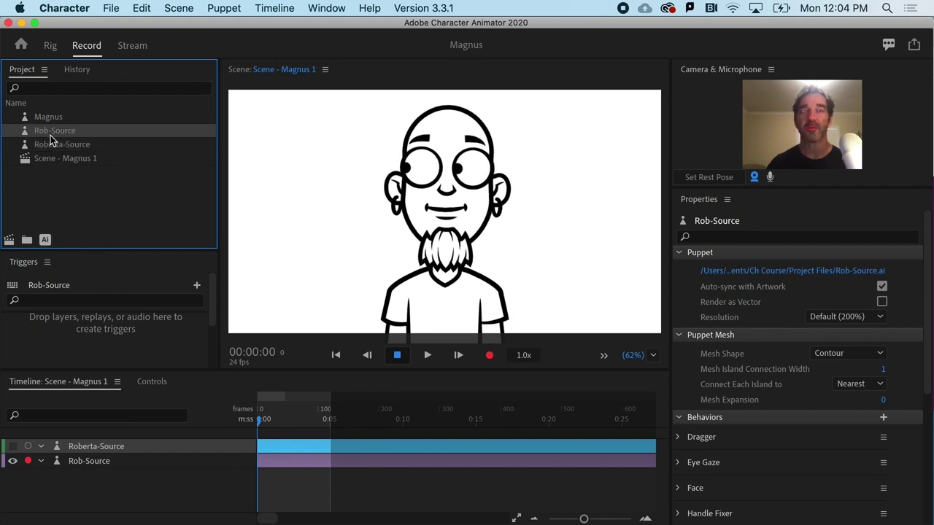
Open Rob-Source.ai in Illustrator and direct-select the head's outline shape
{"action": "left_click", "coordinate": [45, 240]}
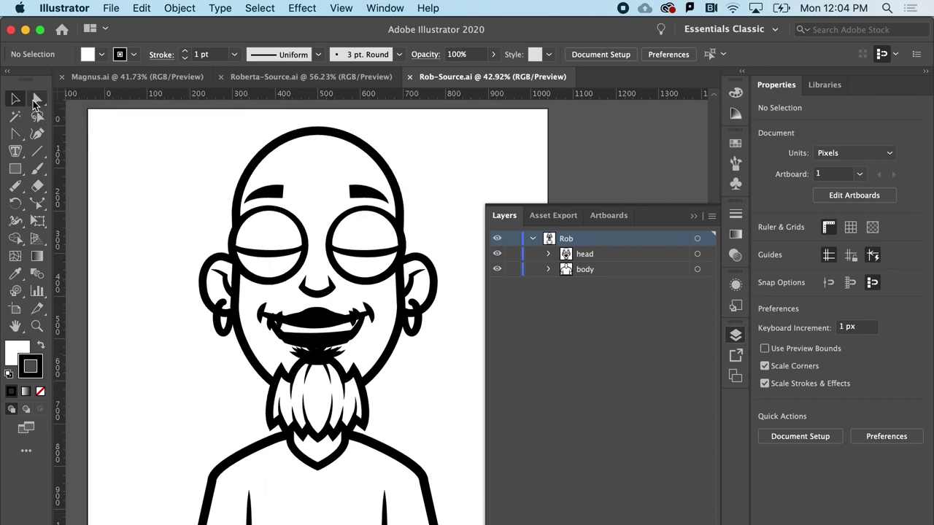
{"action": "left_click", "coordinate": [243, 232]}
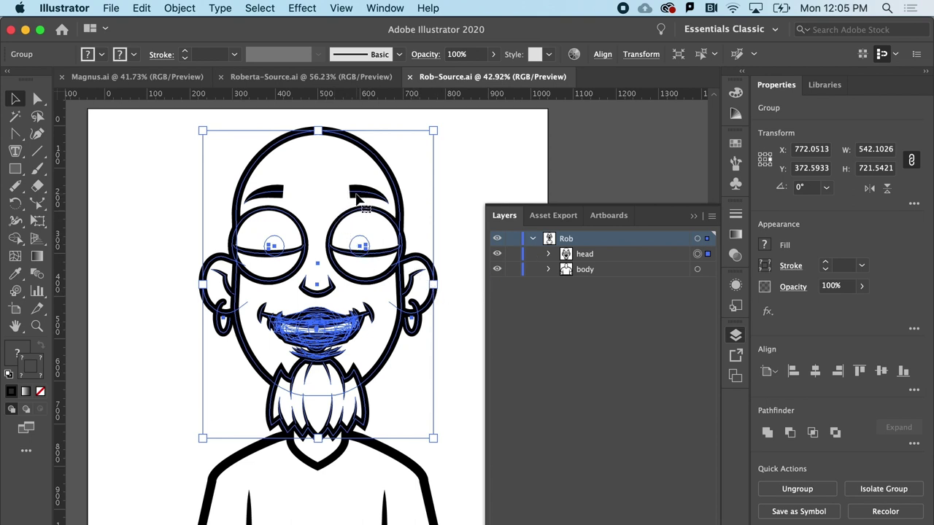
{"action": "left_click", "coordinate": [38, 98]}
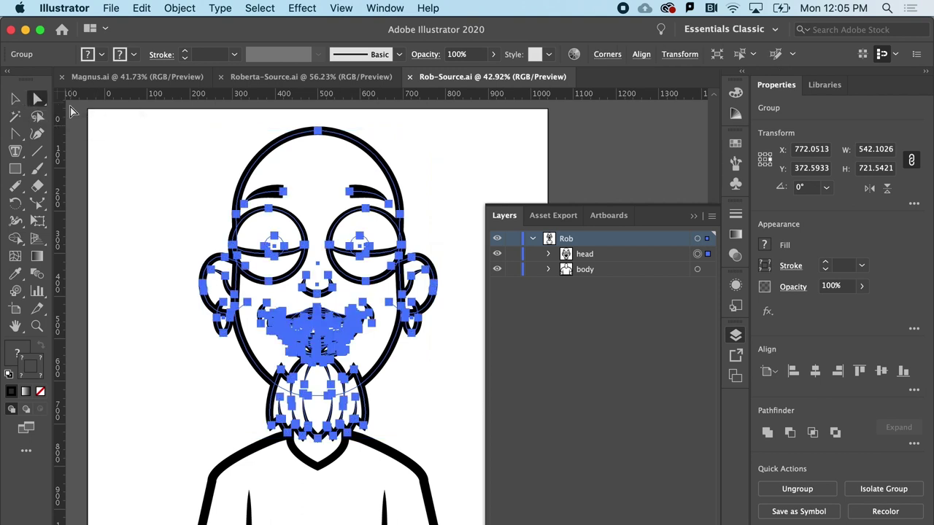
{"action": "left_click", "coordinate": [351, 194]}
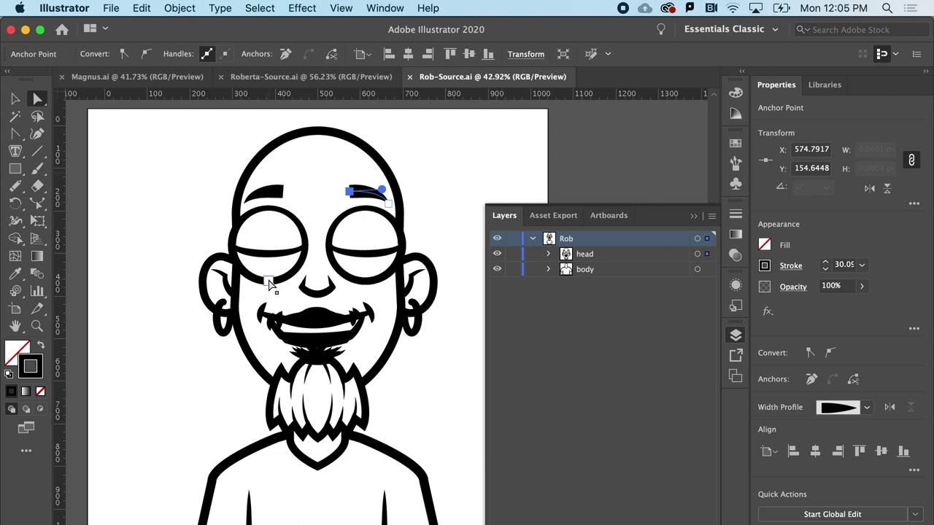
{"action": "left_click", "coordinate": [318, 194]}
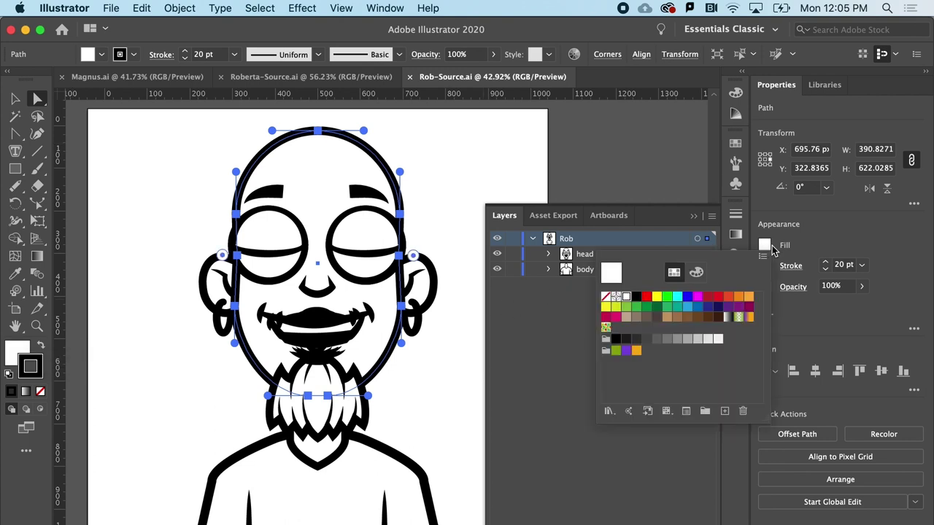
Fill the head and both ears light blue
{"action": "left_click", "coordinate": [687, 307]}
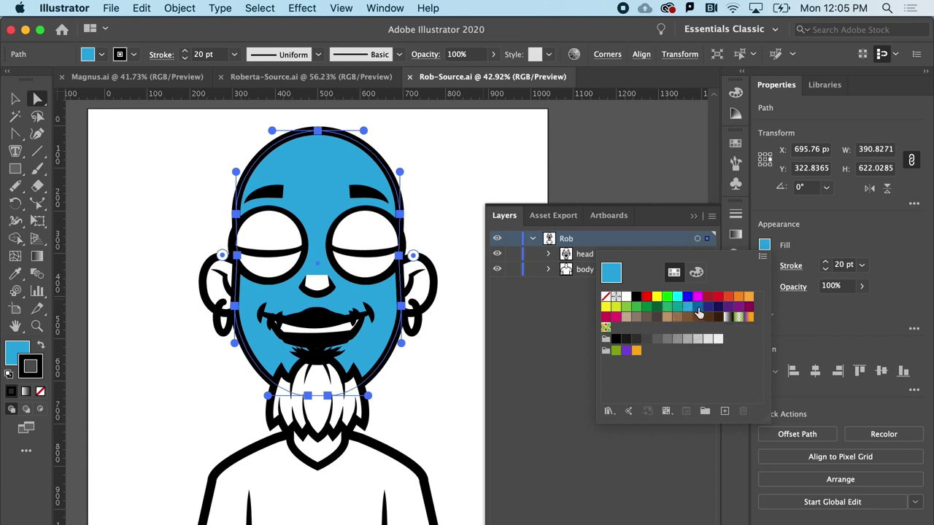
{"action": "left_click", "coordinate": [697, 307]}
{"action": "left_click", "coordinate": [687, 307]}
{"action": "left_click", "coordinate": [490, 221]}
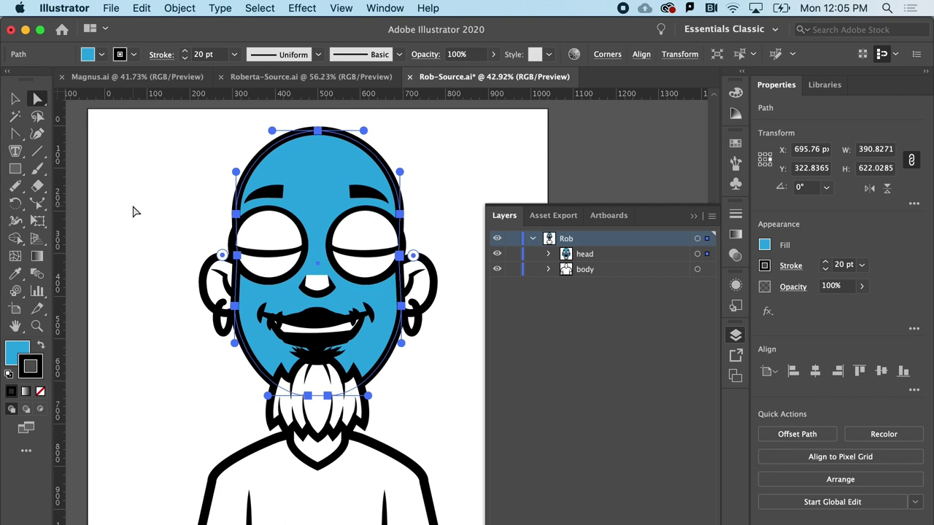
{"action": "left_click", "coordinate": [191, 278]}
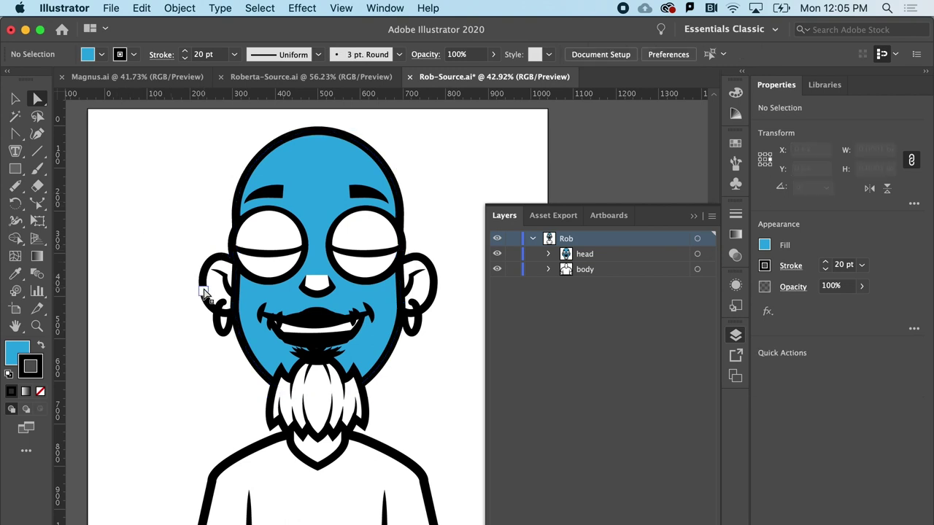
{"action": "left_click", "coordinate": [204, 292]}
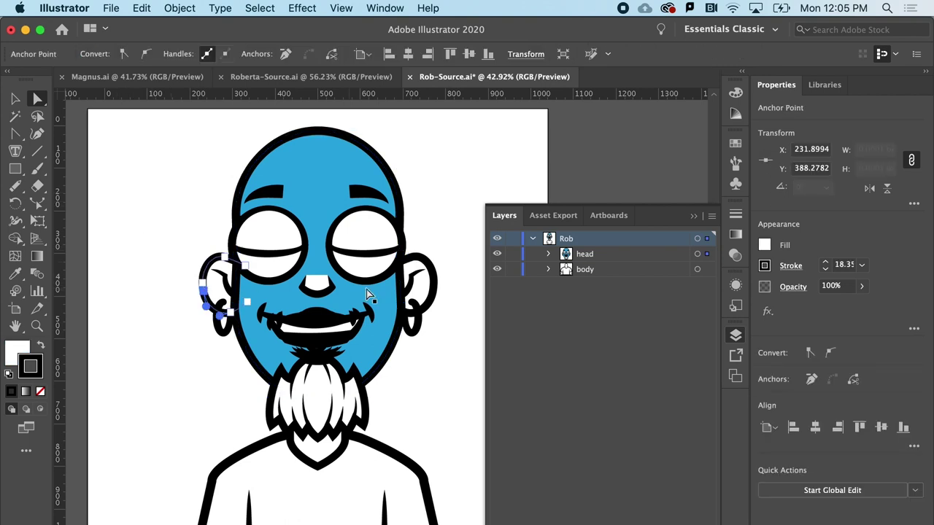
{"action": "left_click", "coordinate": [432, 285], "text": "shift"}
{"action": "left_click", "coordinate": [766, 245]}
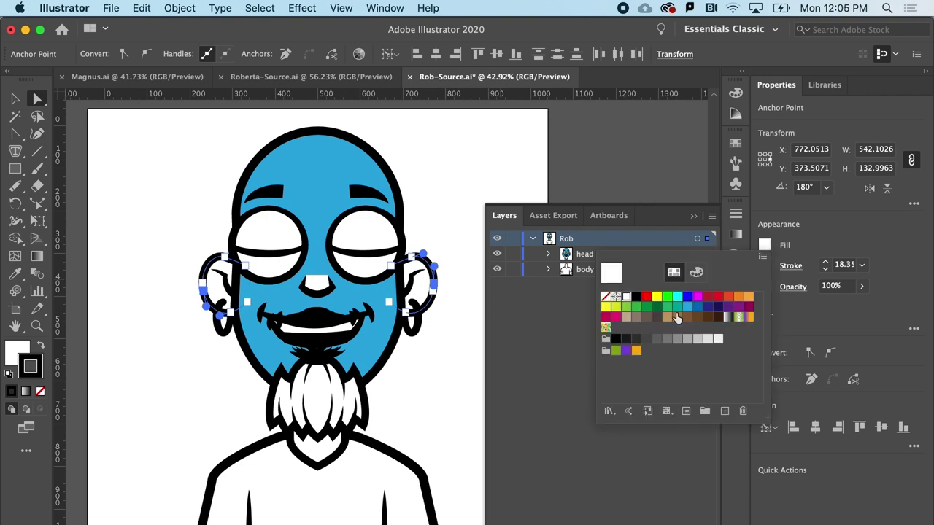
{"action": "left_click", "coordinate": [685, 307]}
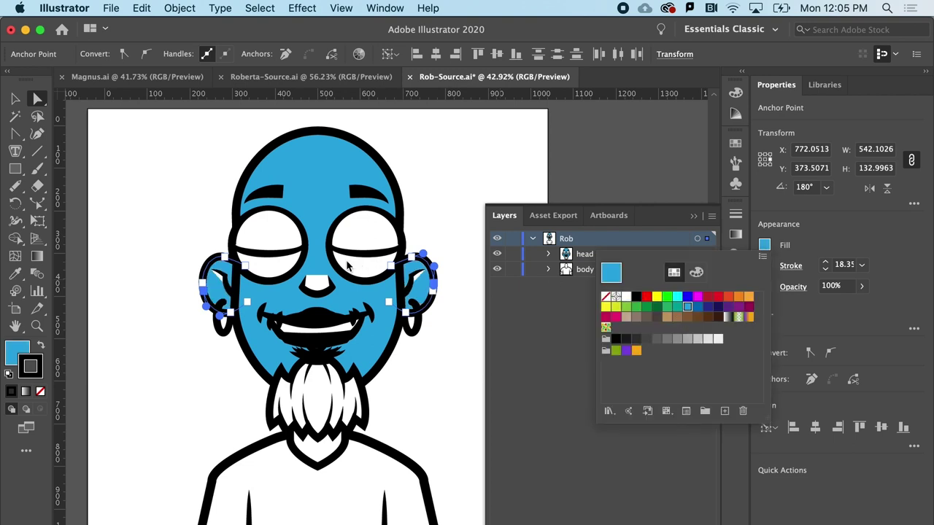
{"action": "left_click", "coordinate": [200, 201]}
Fill the body dark grey and the nose blue
{"action": "left_click", "coordinate": [290, 508]}
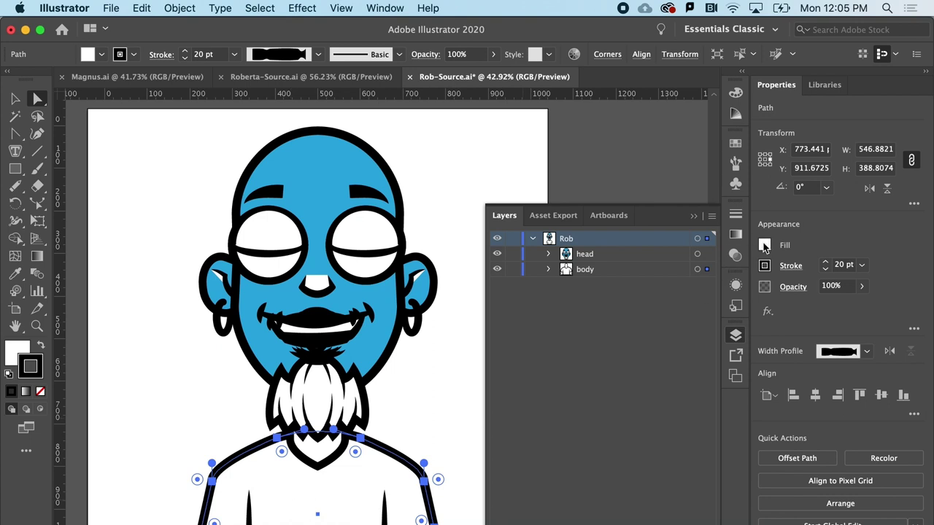
{"action": "left_click", "coordinate": [763, 246]}
{"action": "left_click", "coordinate": [635, 346]}
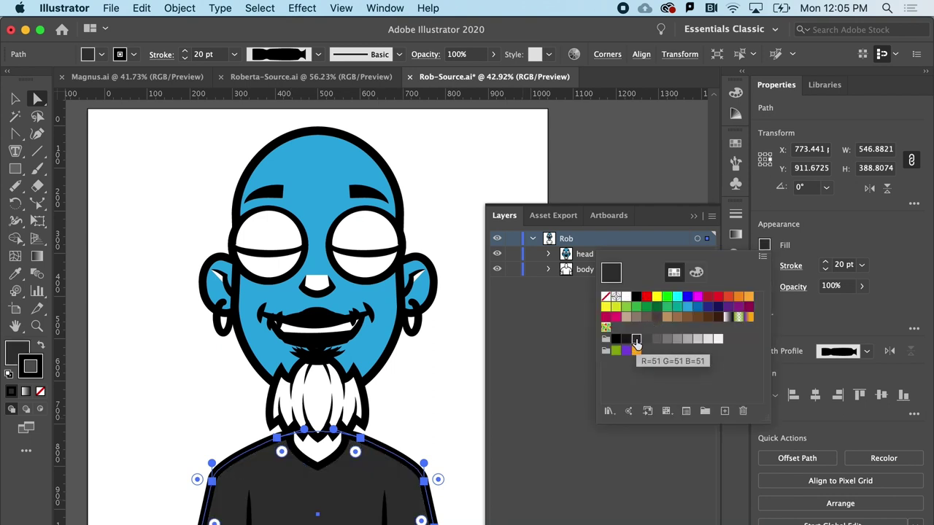
{"action": "left_click", "coordinate": [459, 170]}
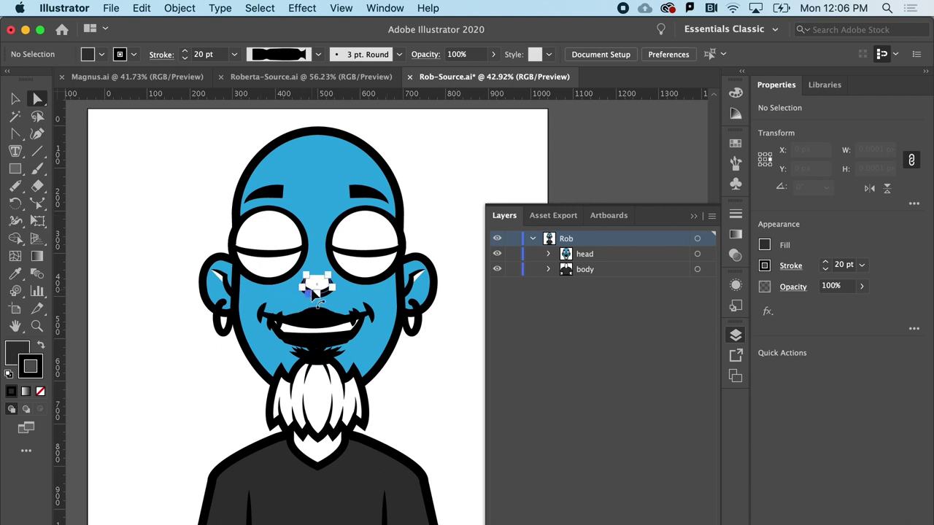
{"action": "left_click", "coordinate": [313, 289]}
{"action": "left_click", "coordinate": [764, 246]}
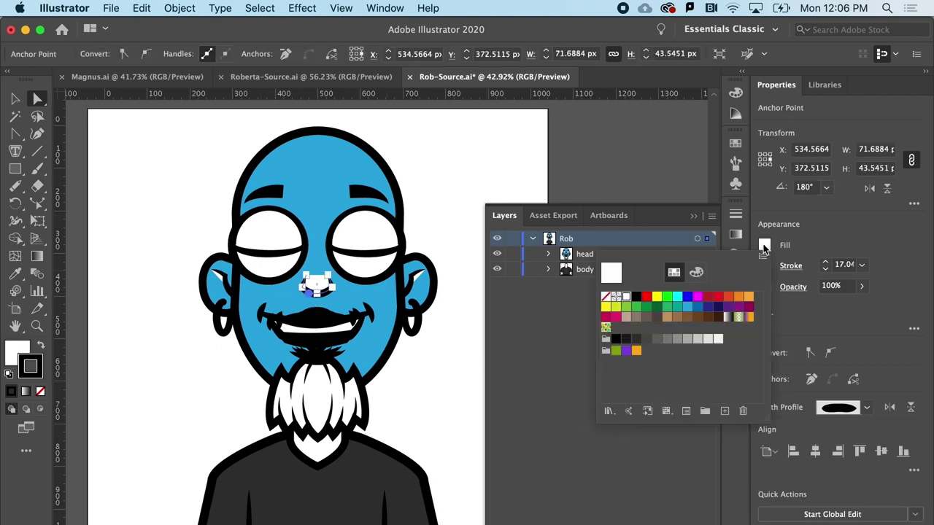
{"action": "left_click", "coordinate": [689, 315]}
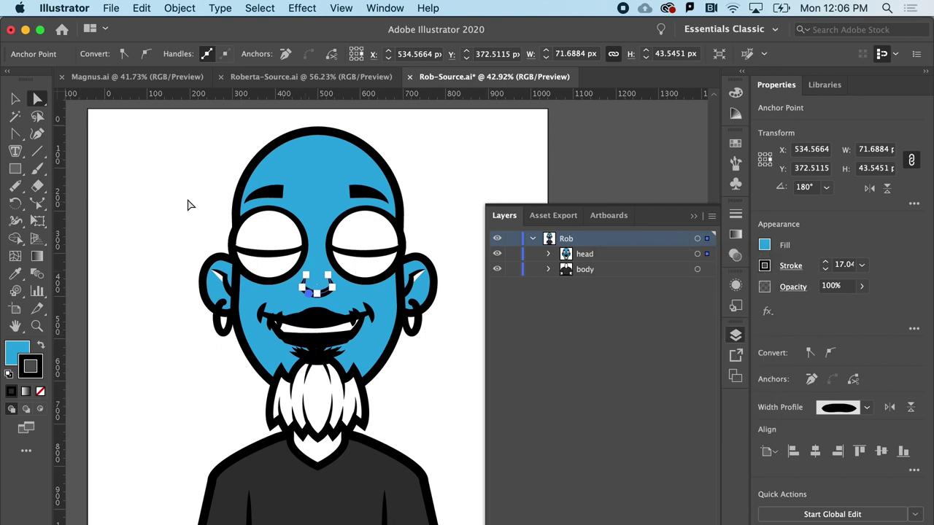
{"action": "left_click", "coordinate": [156, 176]}
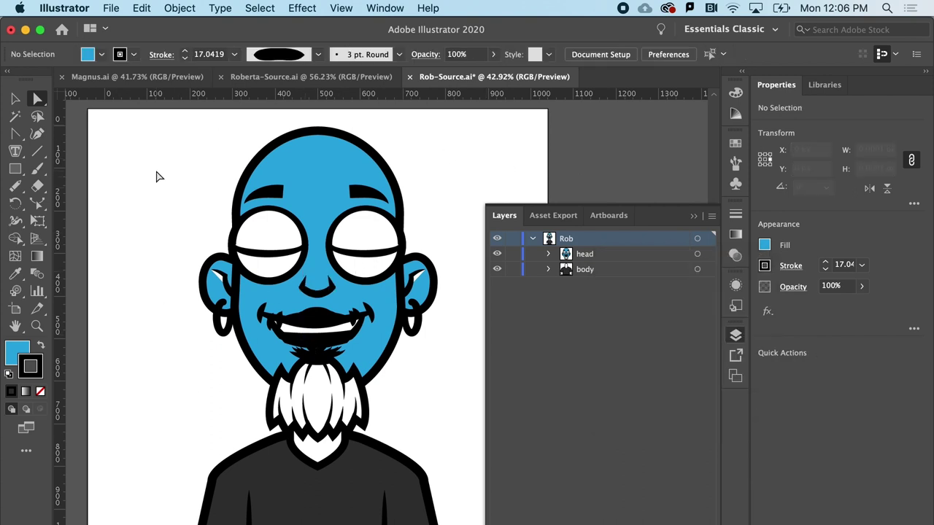
Save Rob-Source.ai and return to Character Animator
{"action": "left_click", "coordinate": [111, 9]}
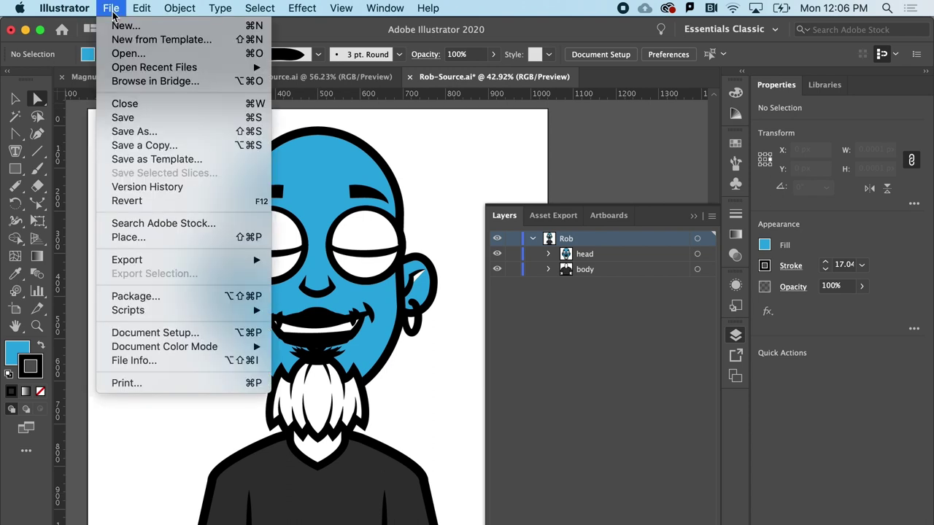
{"action": "left_click", "coordinate": [115, 119]}
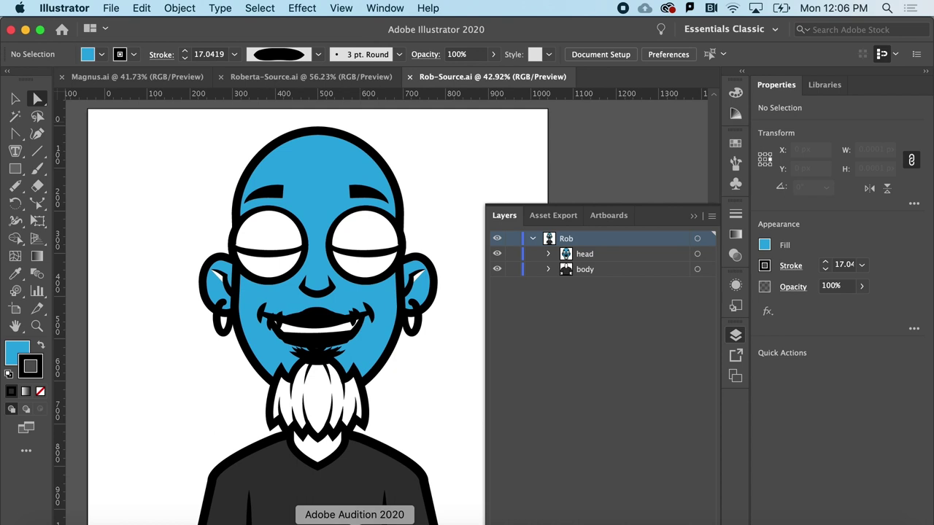
{"action": "left_click", "coordinate": [302, 522]}
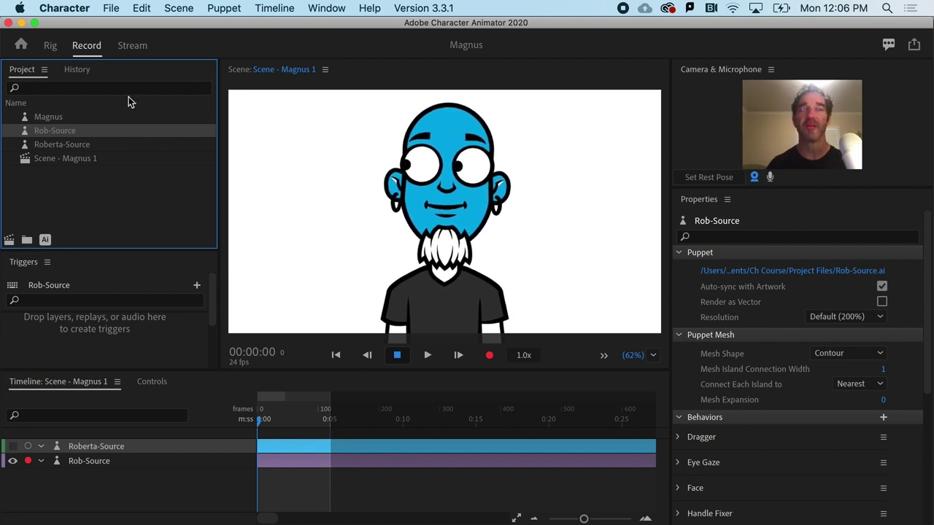
In History, toggle Disable Track and Incorporate External Edits, ending on the blue edited version
{"action": "left_click", "coordinate": [82, 72]}
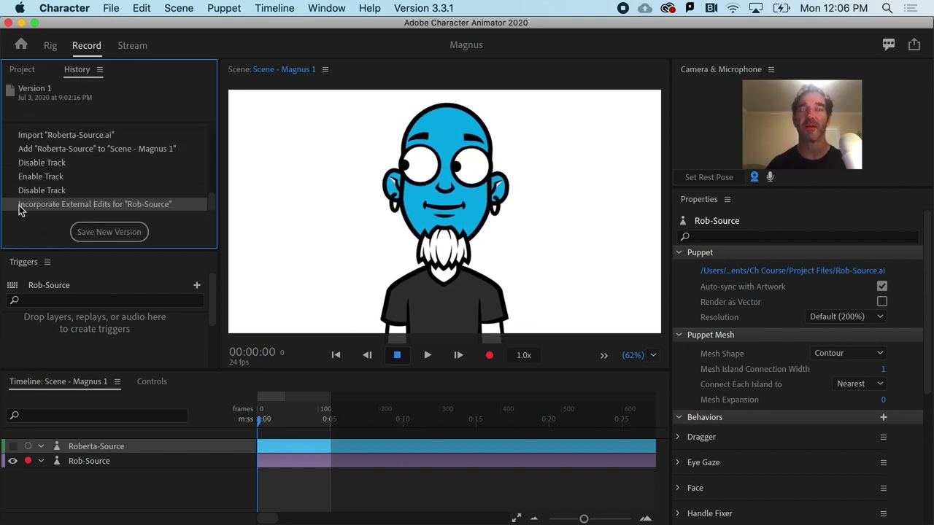
{"action": "left_click", "coordinate": [62, 191]}
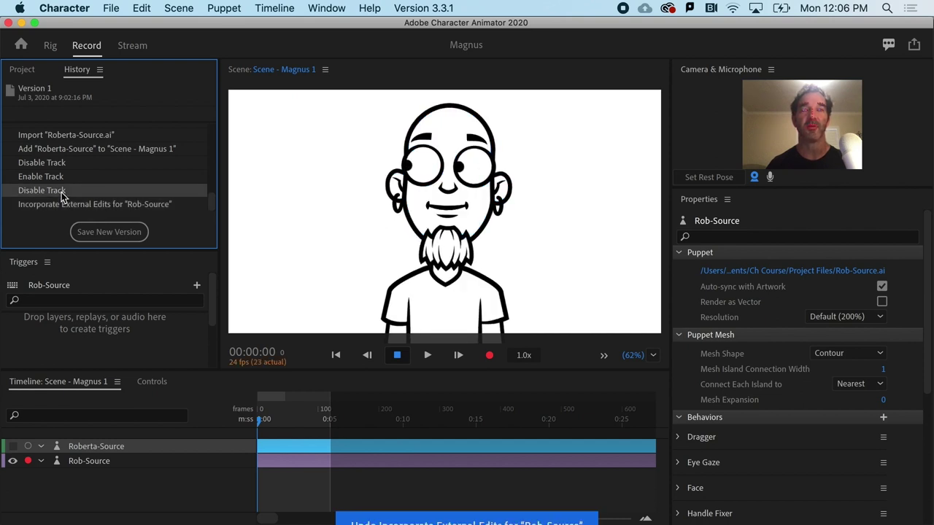
{"action": "left_click", "coordinate": [56, 203]}
{"action": "left_click", "coordinate": [52, 194]}
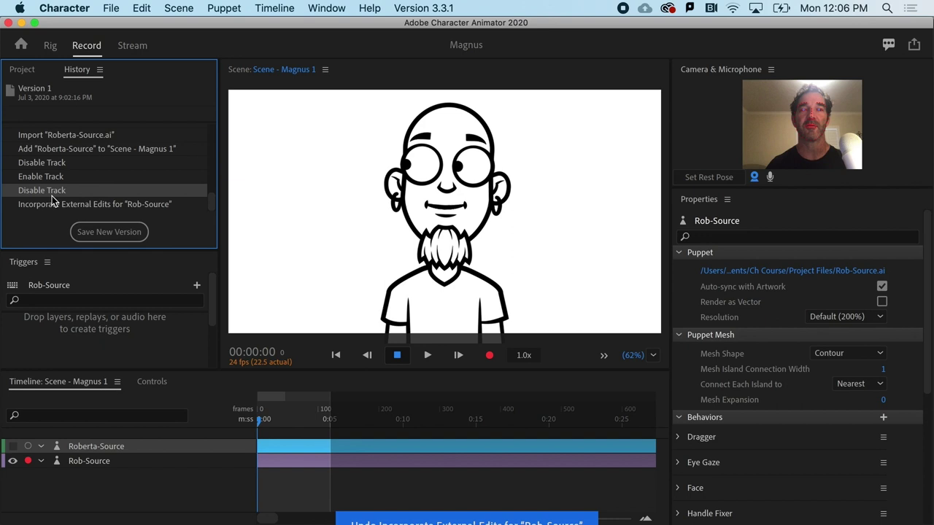
{"action": "left_click", "coordinate": [52, 204]}
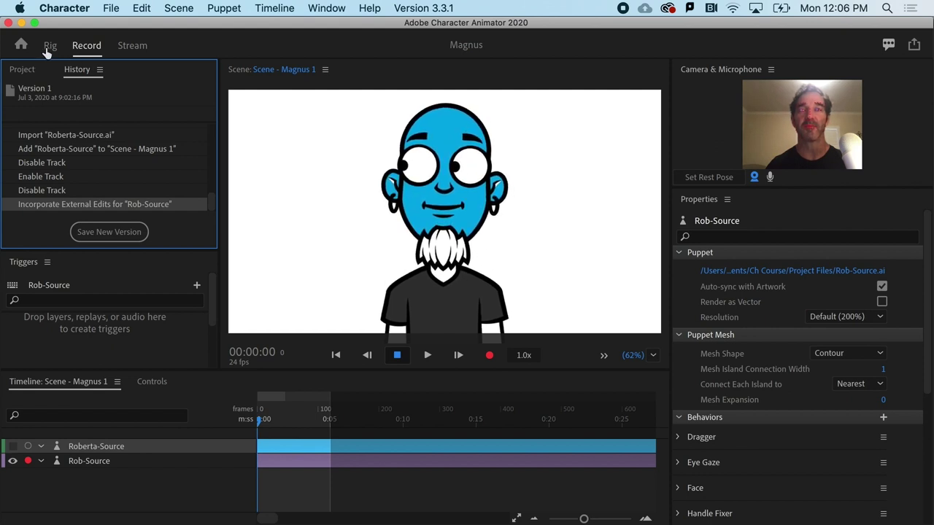
{"action": "left_click", "coordinate": [22, 69]}
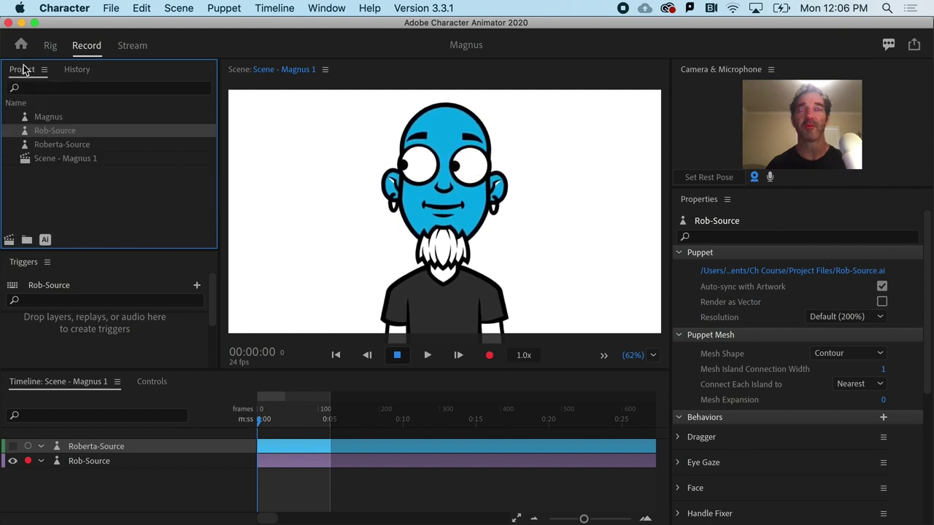
Pull the head's top anchor up into a cone and narrow the head to about 361×657 px
{"action": "left_click", "coordinate": [45, 240]}
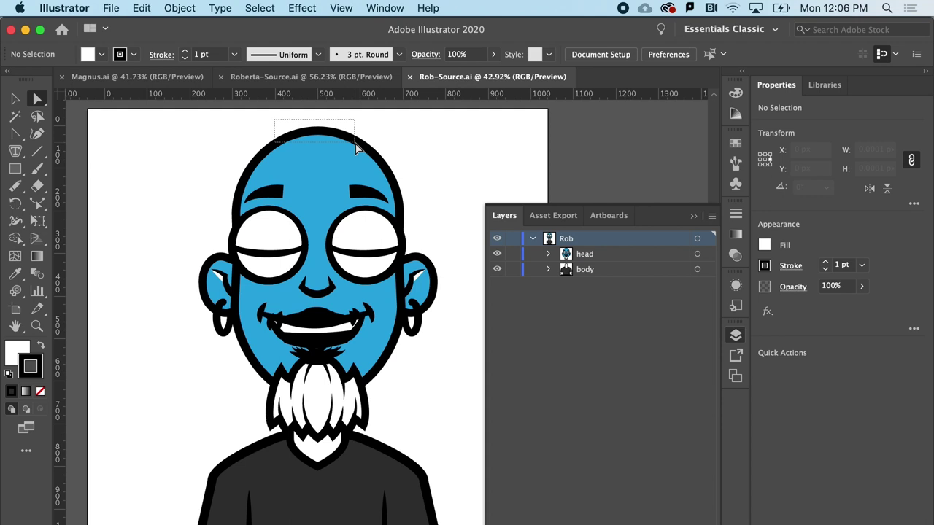
{"action": "left_click_drag", "start_coordinate": [356, 148], "coordinate": [355, 147]}
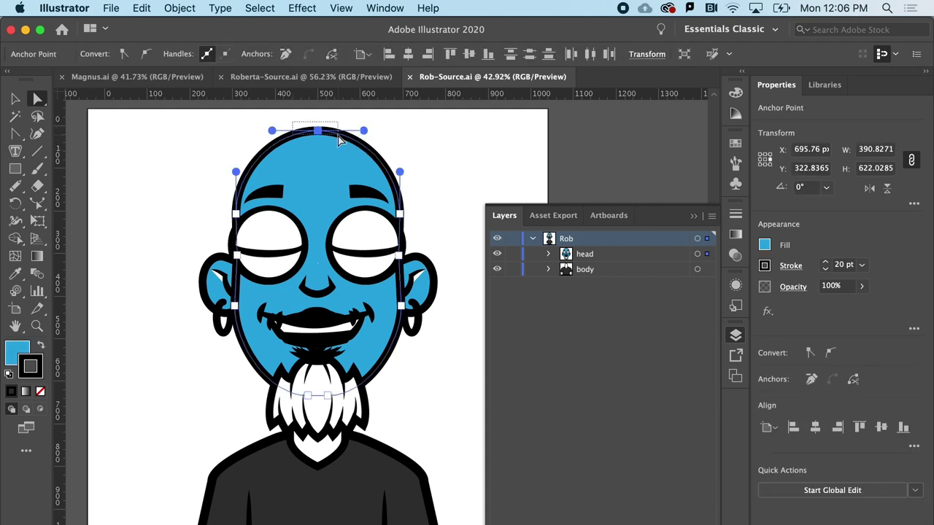
{"action": "left_click_drag", "start_coordinate": [321, 139], "coordinate": [322, 121]}
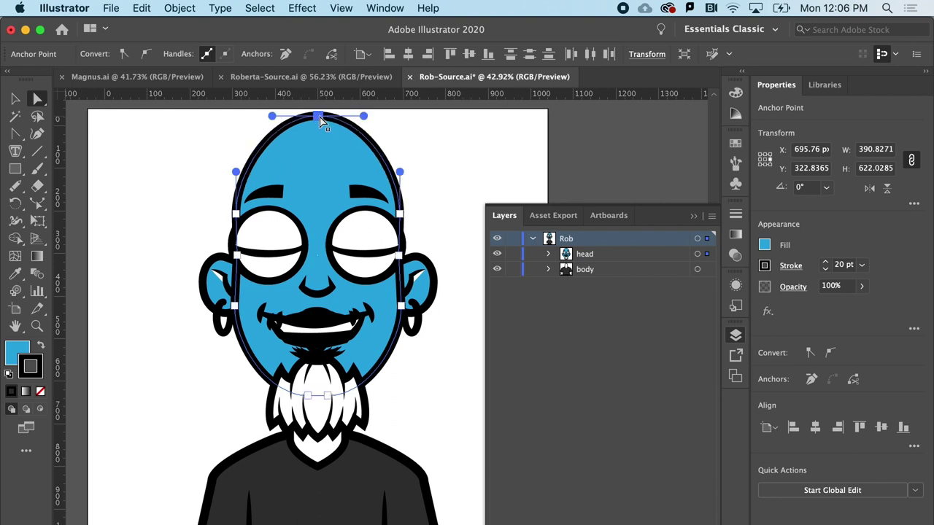
{"action": "left_click", "coordinate": [12, 101]}
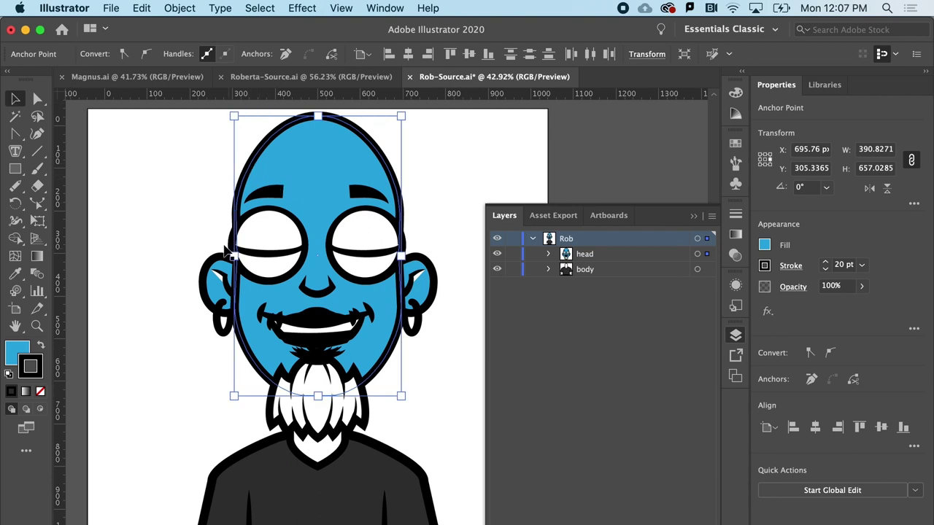
{"action": "left_click_drag", "start_coordinate": [233, 257], "coordinate": [241, 258]}
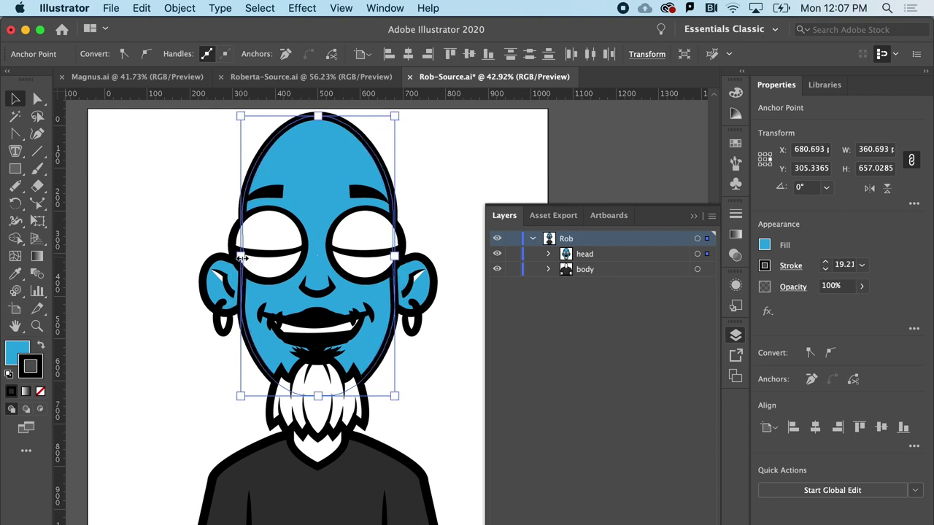
{"action": "left_click", "coordinate": [181, 194]}
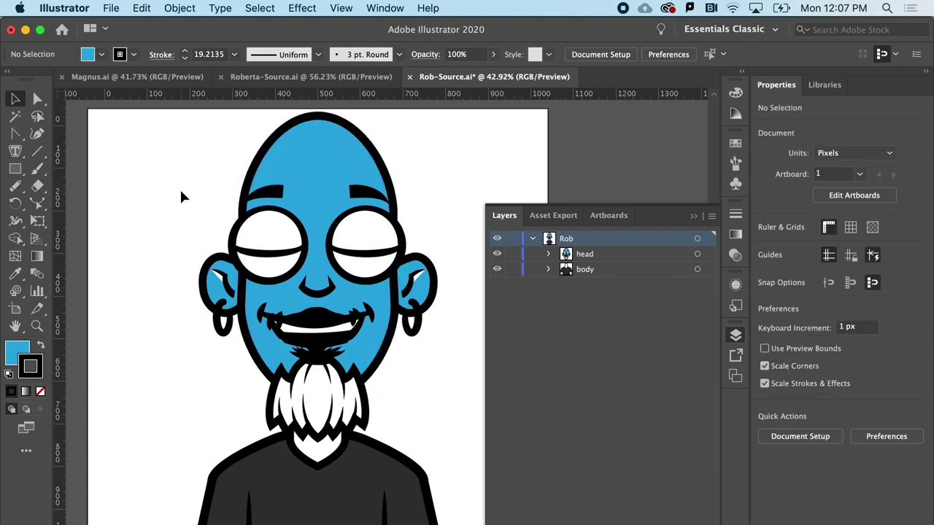
Set the fill of both ear highlights to None
{"action": "left_click", "coordinate": [38, 98]}
{"action": "left_click", "coordinate": [228, 289]}
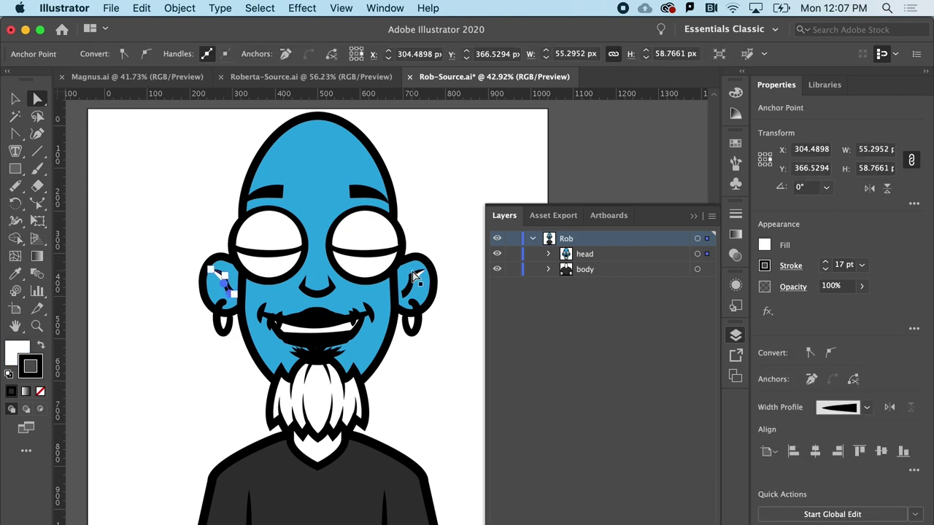
{"action": "left_click", "coordinate": [414, 277], "text": "shift"}
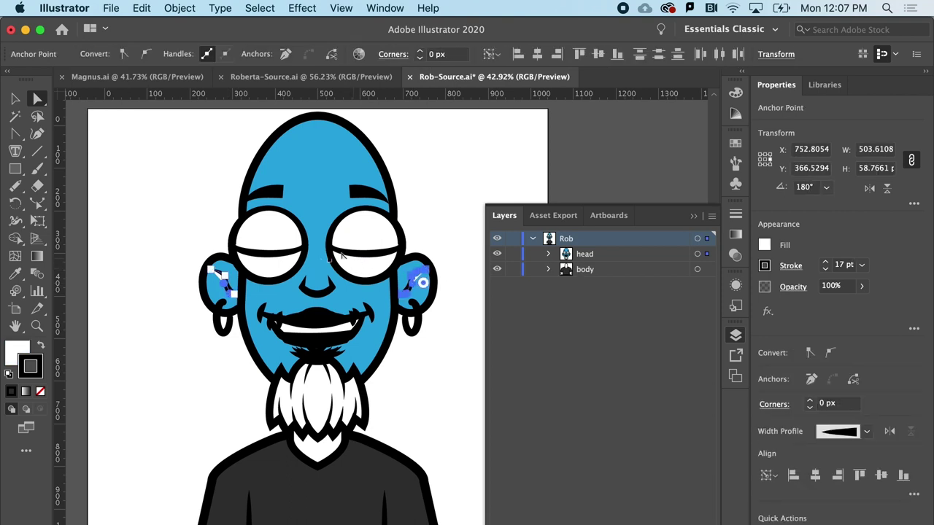
{"action": "left_click", "coordinate": [764, 246]}
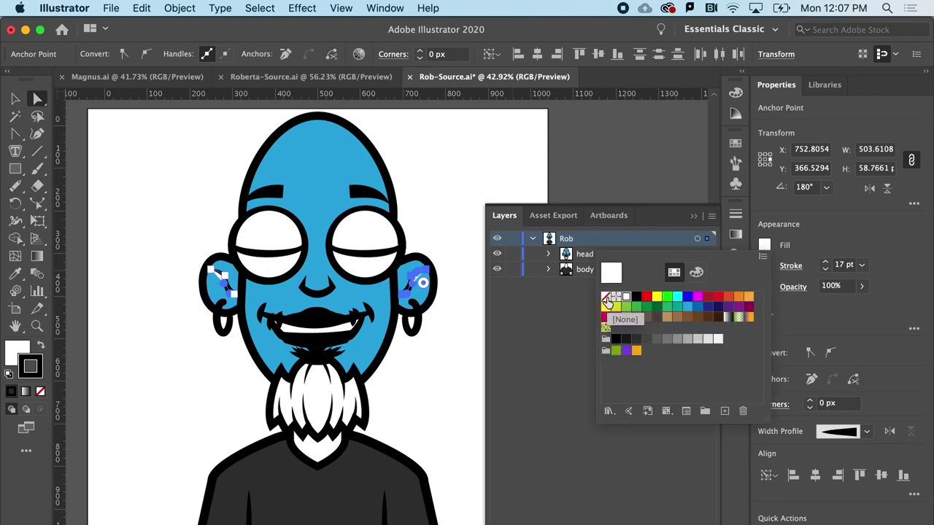
{"action": "left_click", "coordinate": [606, 298]}
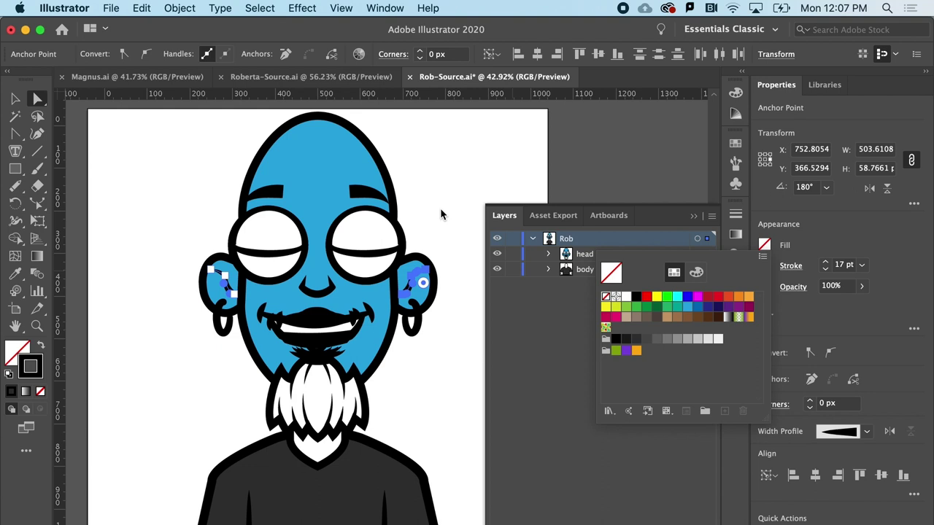
{"action": "key", "text": "Escape"}
Fill the beard with a green swatch
{"action": "left_click", "coordinate": [318, 416]}
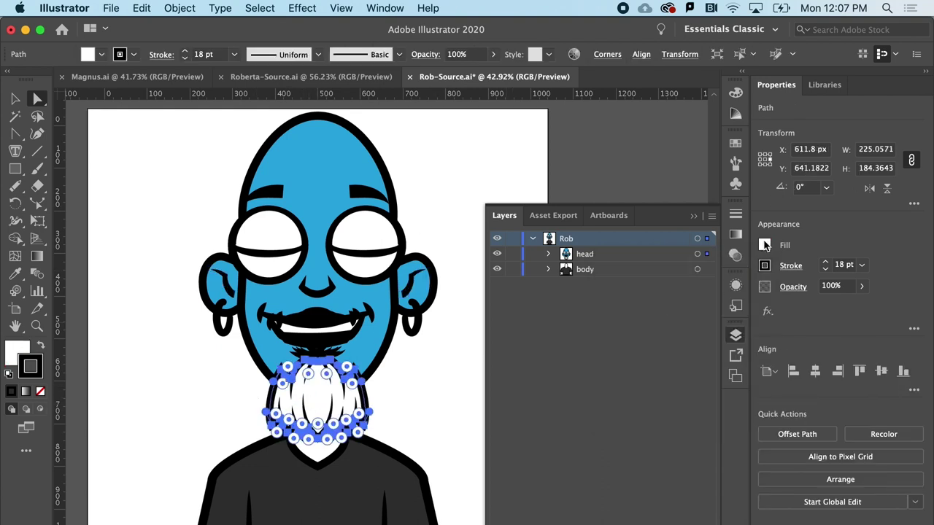
{"action": "left_click", "coordinate": [765, 246]}
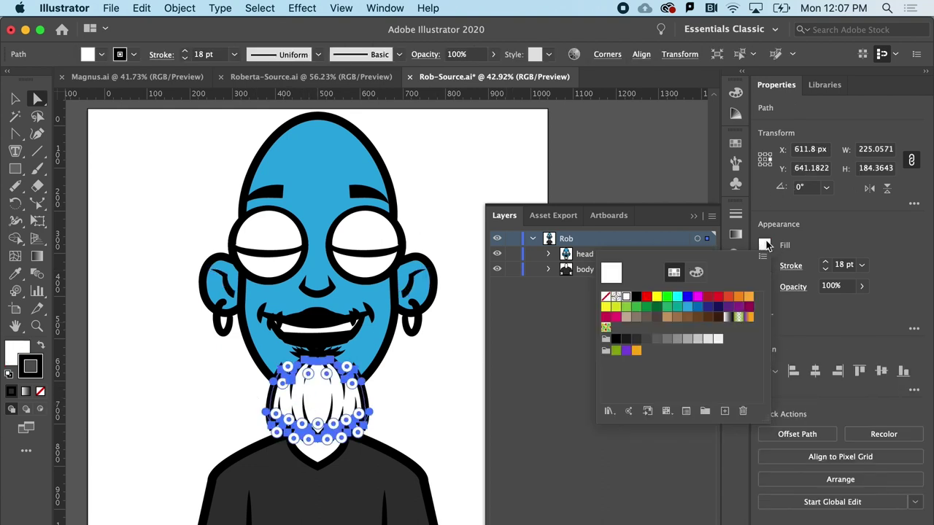
{"action": "left_click", "coordinate": [667, 308]}
{"action": "key", "text": "Escape"}
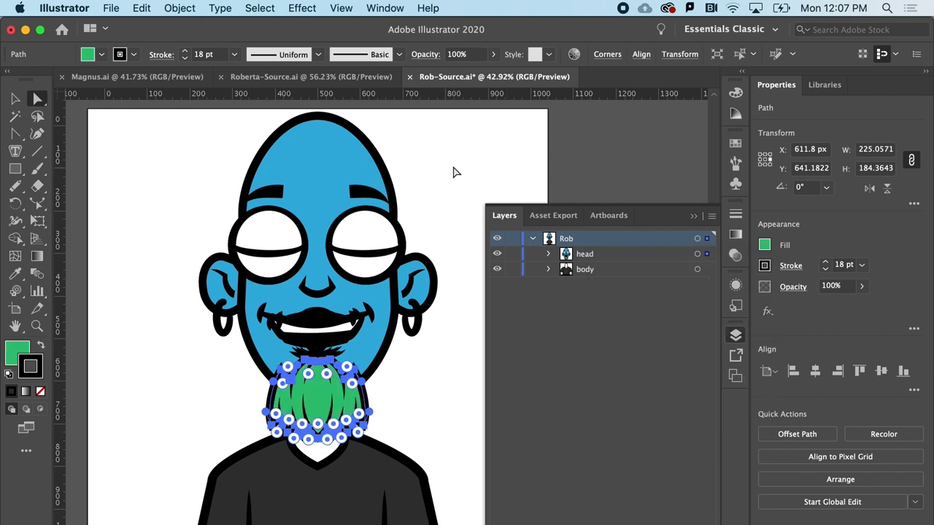
{"action": "left_click", "coordinate": [455, 170]}
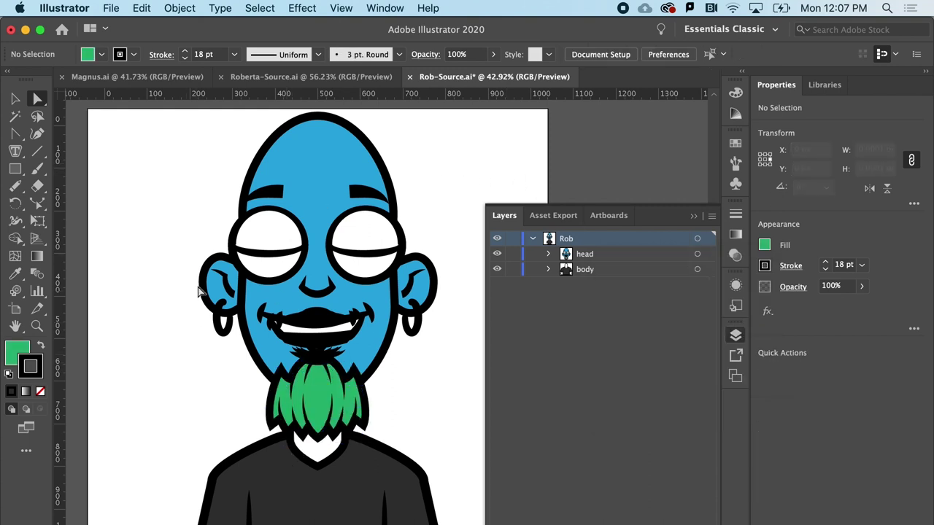
Drag both ears' top anchors upward into pointed tips
{"action": "left_click", "coordinate": [216, 267]}
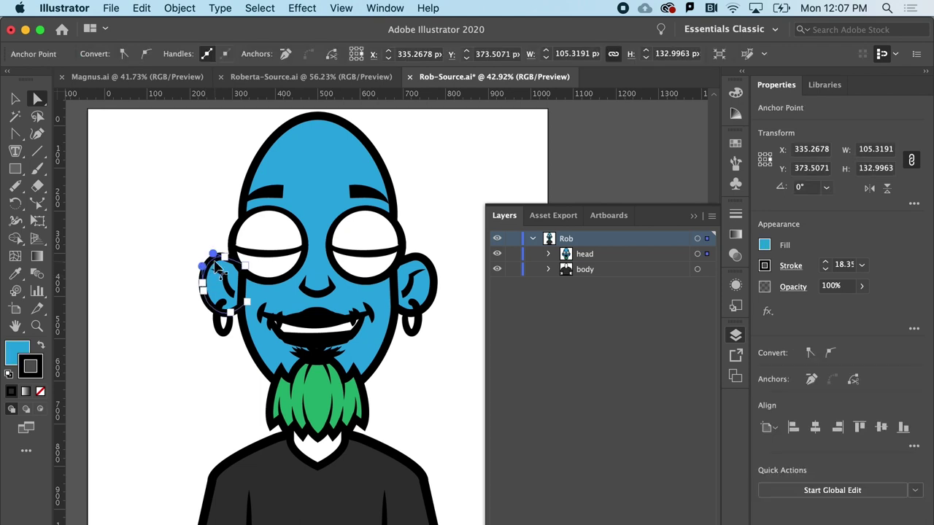
{"action": "left_click", "coordinate": [226, 260]}
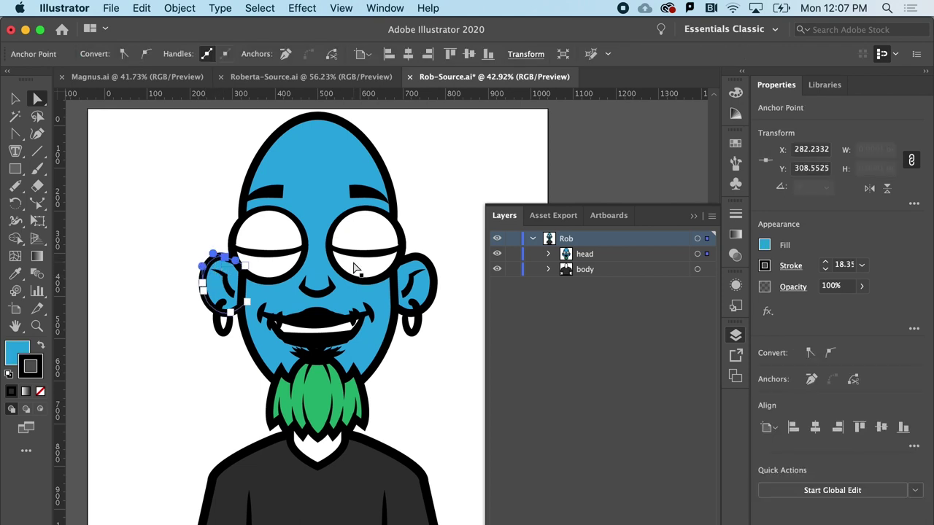
{"action": "left_click", "coordinate": [415, 261], "text": "shift"}
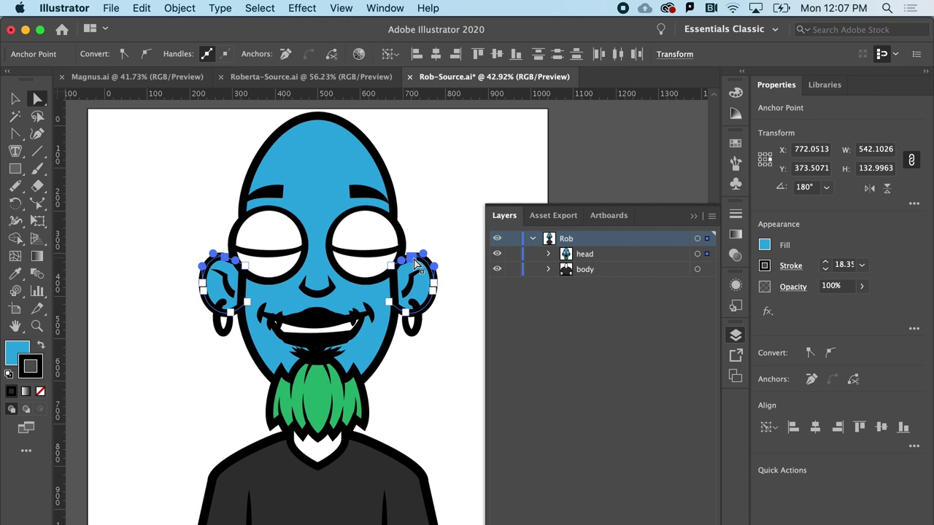
{"action": "left_click", "coordinate": [414, 243]}
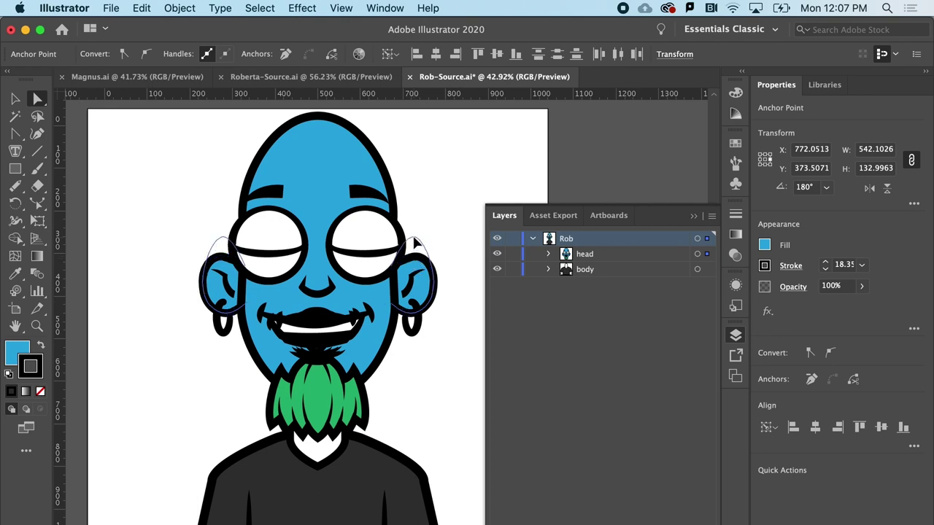
{"action": "left_click", "coordinate": [414, 243]}
{"action": "left_click", "coordinate": [166, 188]}
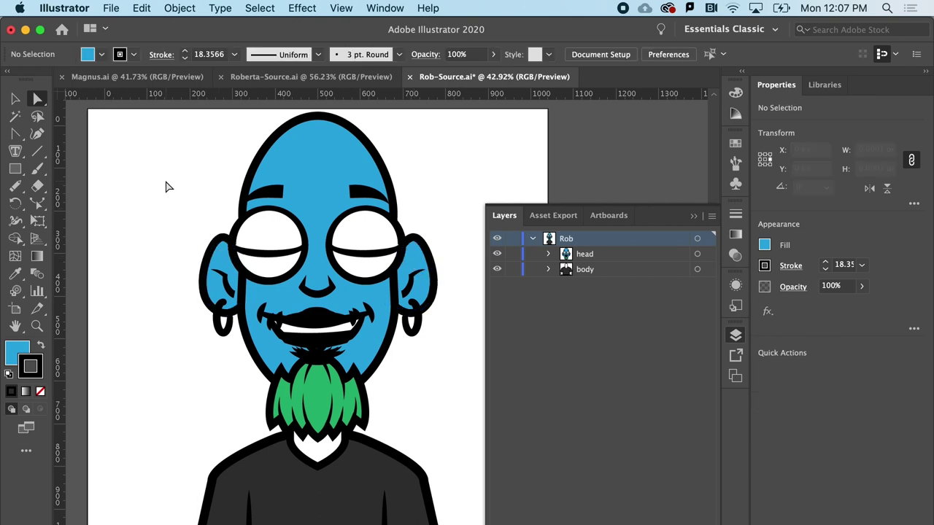
Save Rob-Source.ai and switch back to Character Animator
{"action": "left_click", "coordinate": [108, 10]}
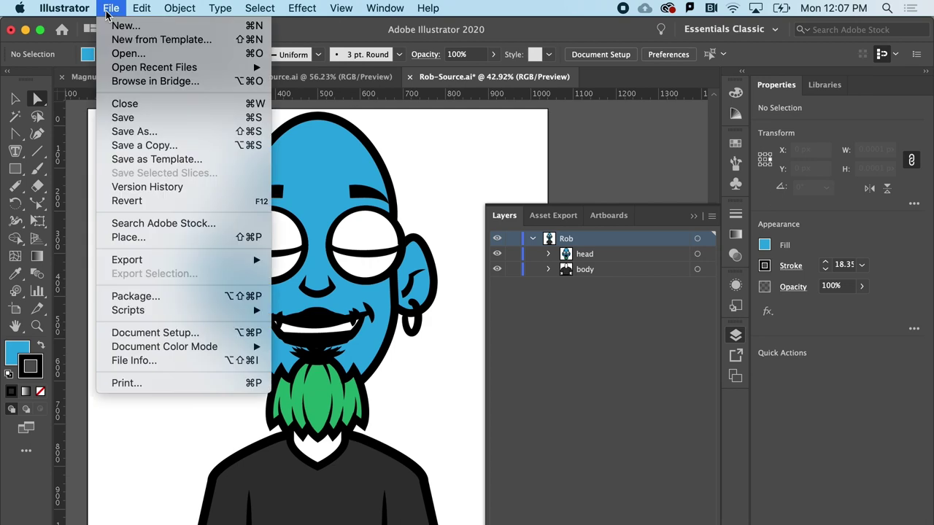
{"action": "left_click", "coordinate": [115, 117]}
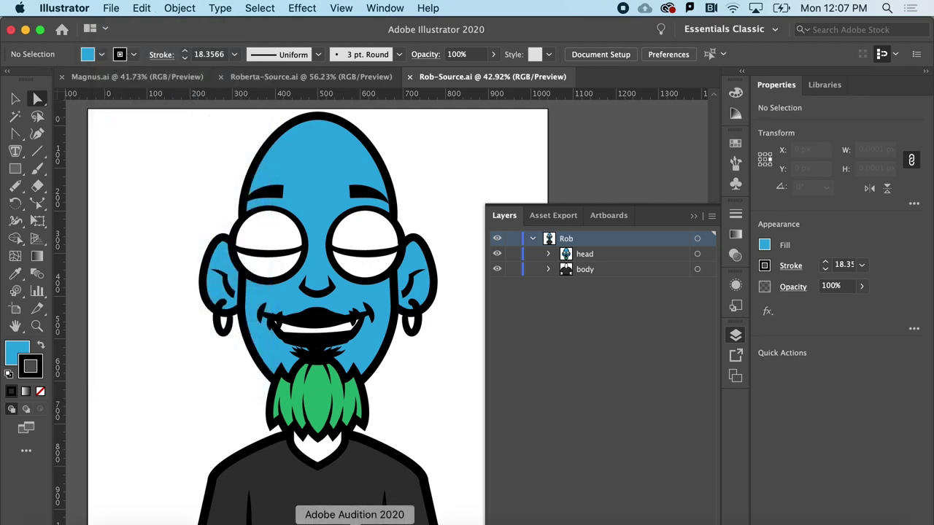
{"action": "left_click", "coordinate": [307, 519]}
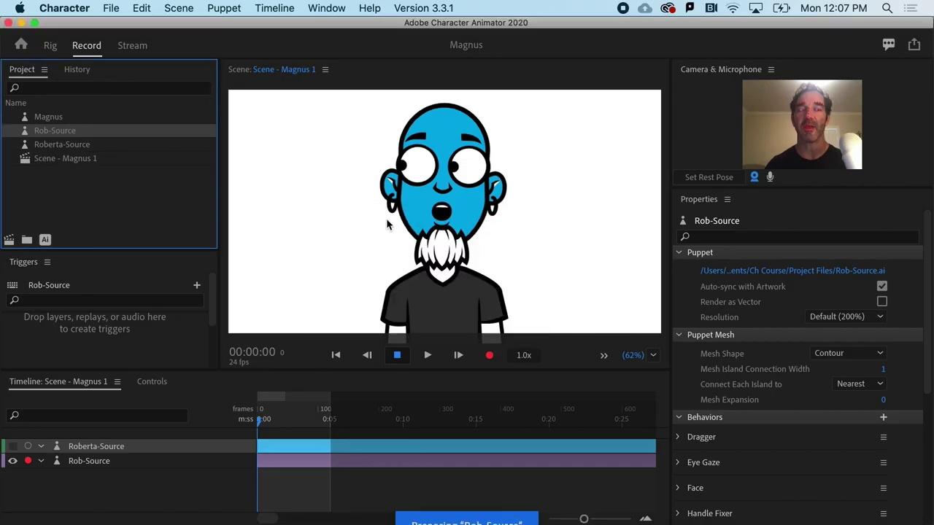